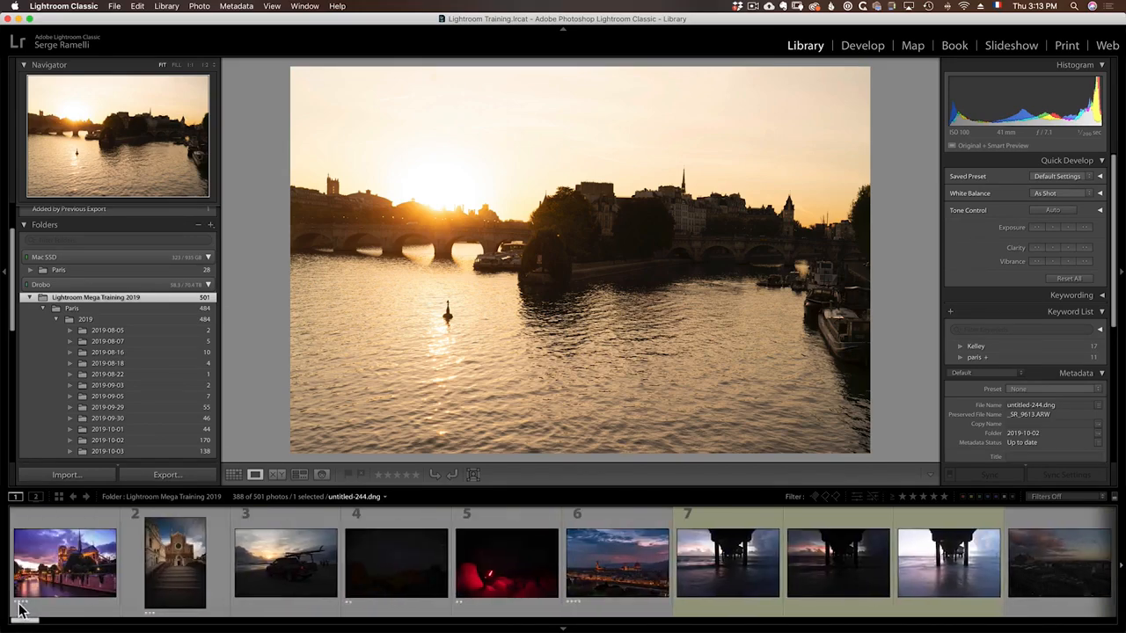
{"action": "left_click", "coordinate": [51, 591]}
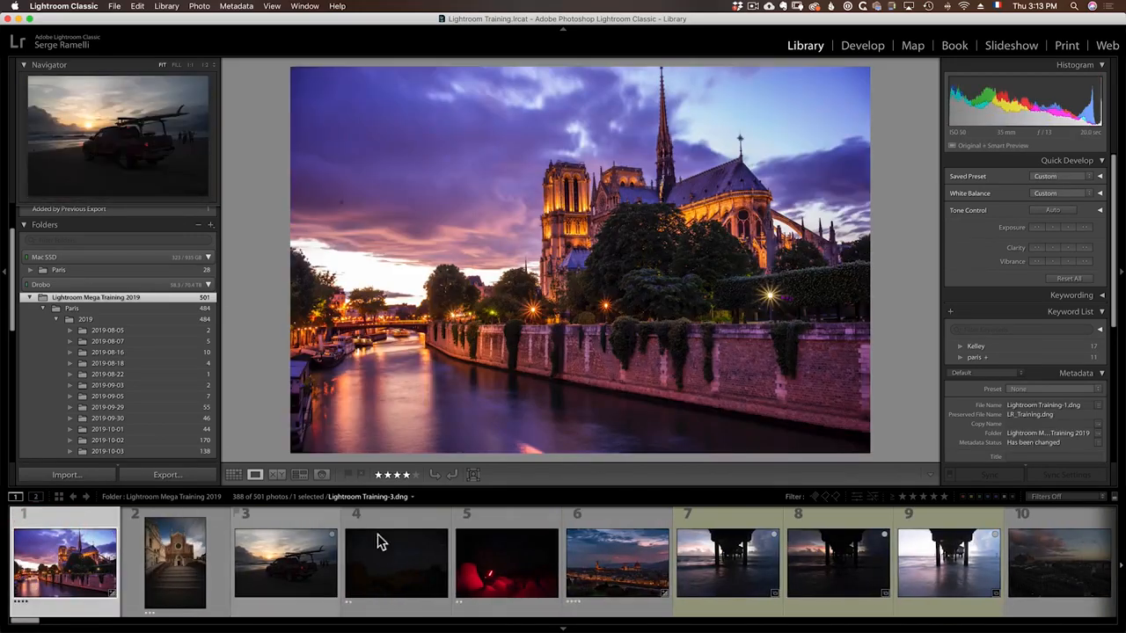
{"action": "right_click", "coordinate": [56, 519]}
{"action": "mouse_move", "coordinate": [104, 573]}
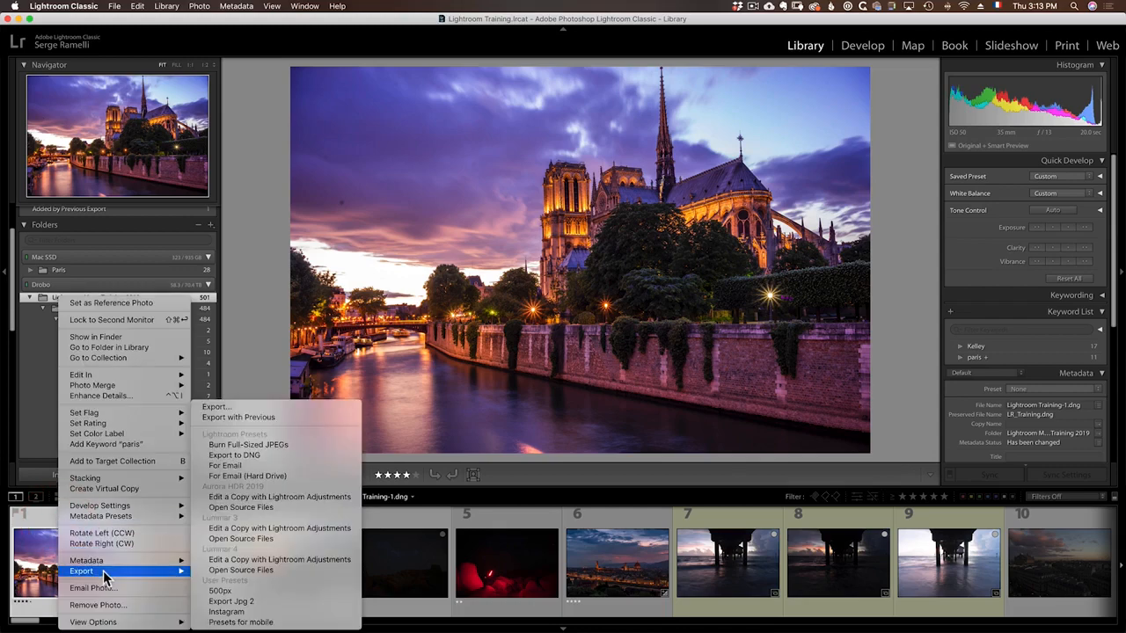
{"action": "left_click", "coordinate": [254, 407]}
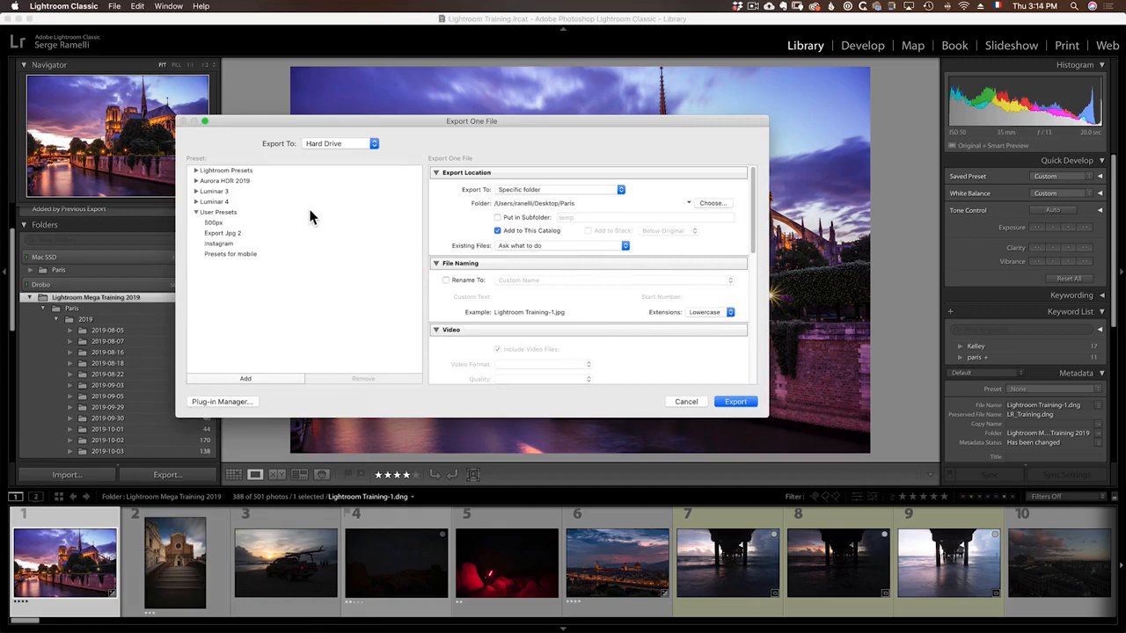
{"action": "left_click_drag", "start_coordinate": [751, 220], "coordinate": [774, 210]}
{"action": "left_click", "coordinate": [688, 401]}
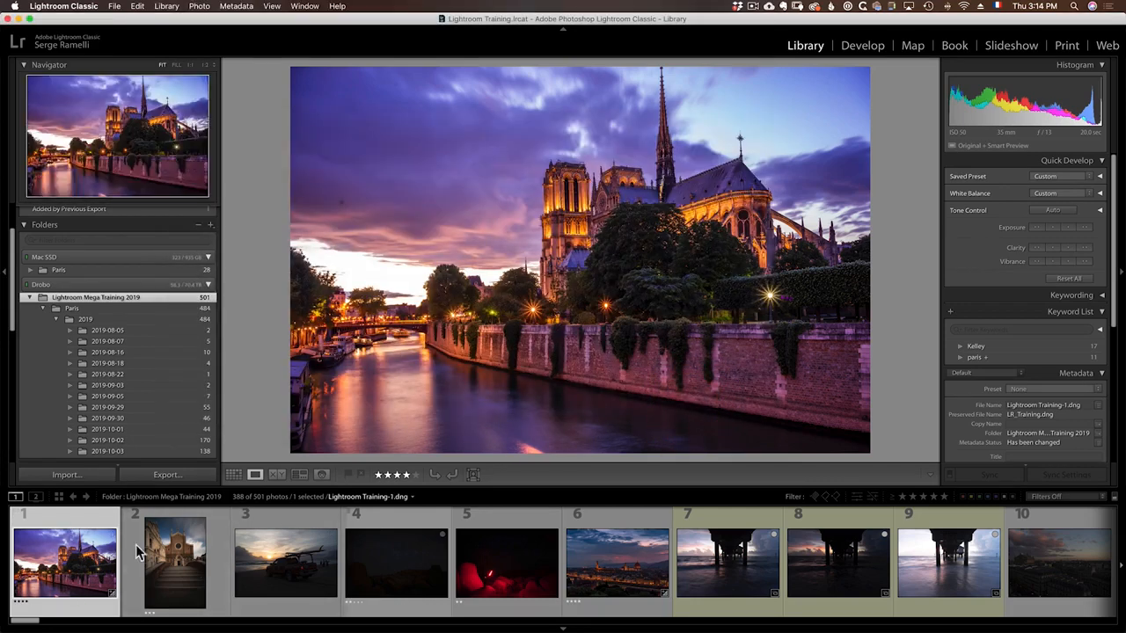
Rate the church stairway photo and the dusk cityscape photo four stars, and filter the photos to four stars and higher.
{"action": "left_click", "coordinate": [182, 550]}
{"action": "key", "text": "4"}
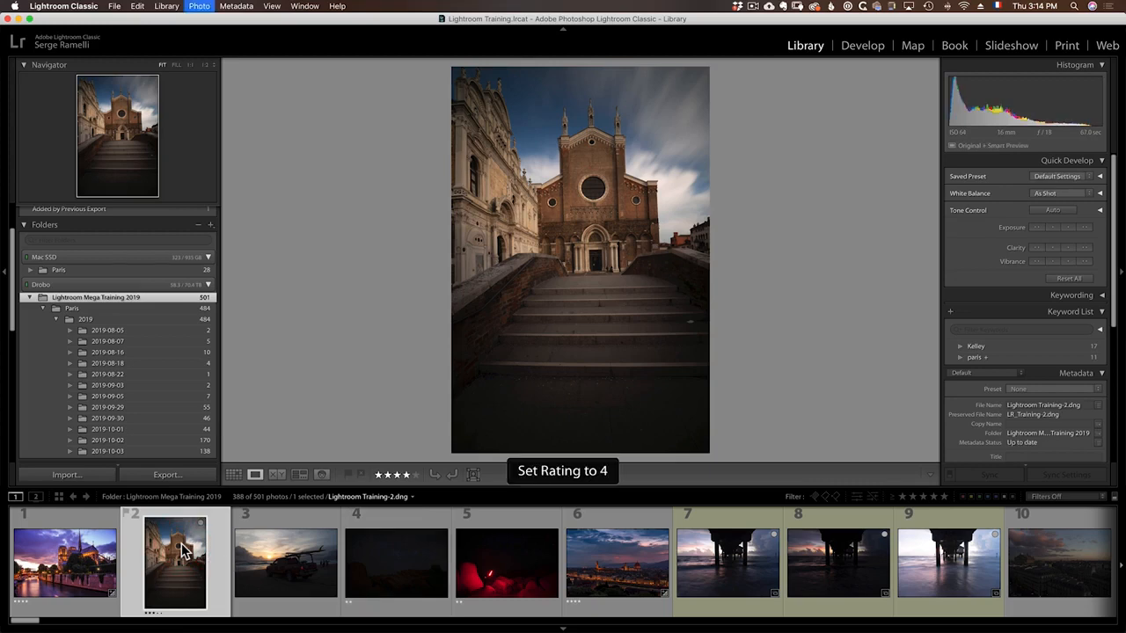
{"action": "left_click", "coordinate": [614, 528]}
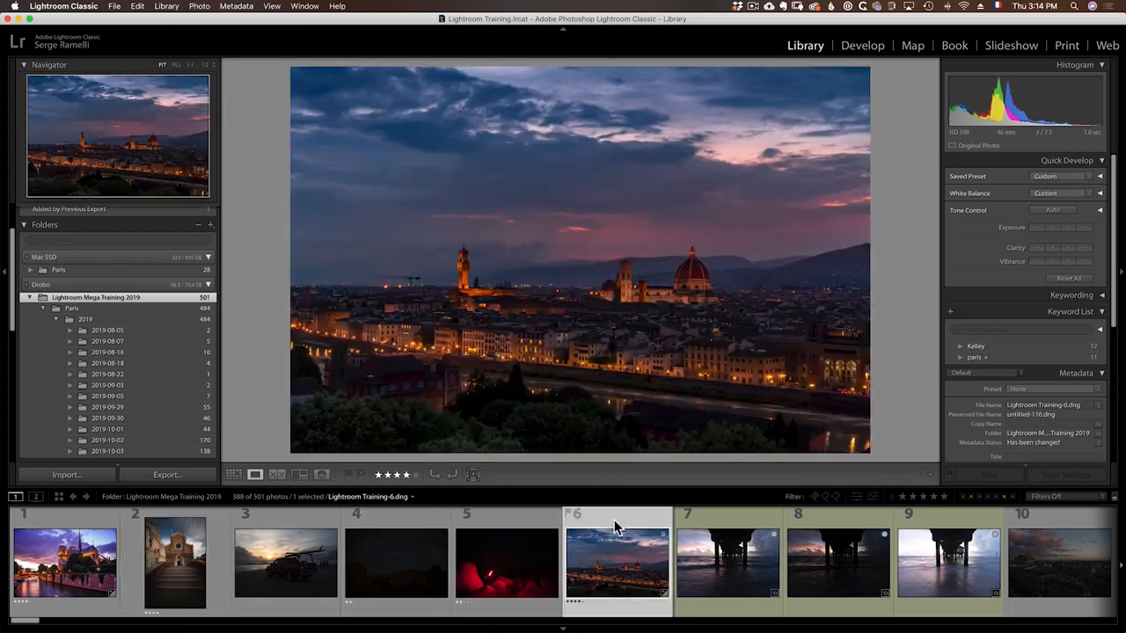
{"action": "key", "text": "4"}
{"action": "left_click", "coordinate": [933, 497]}
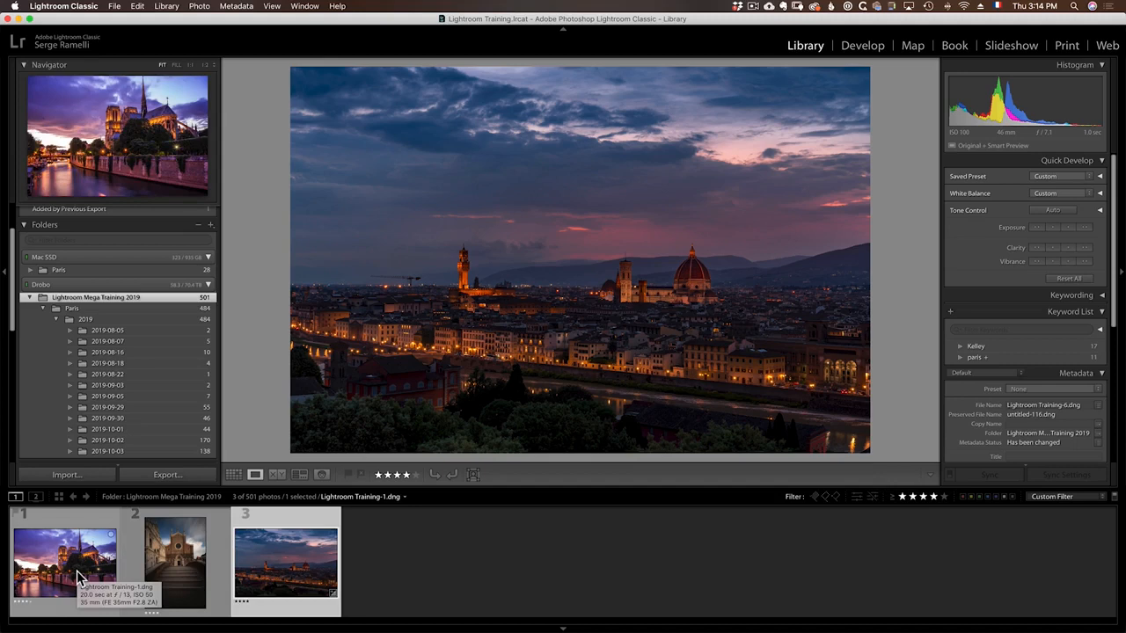
Select all three filtered photos and open the export settings for them.
{"action": "left_click", "coordinate": [66, 533], "text": "shift"}
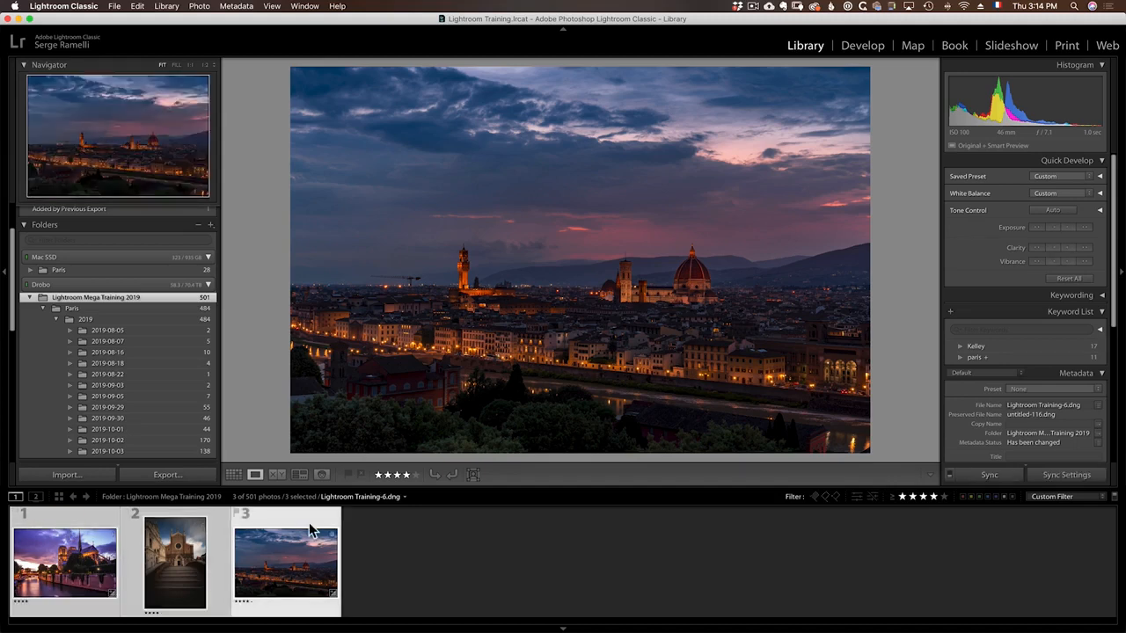
{"action": "right_click", "coordinate": [297, 588]}
{"action": "mouse_move", "coordinate": [325, 571]}
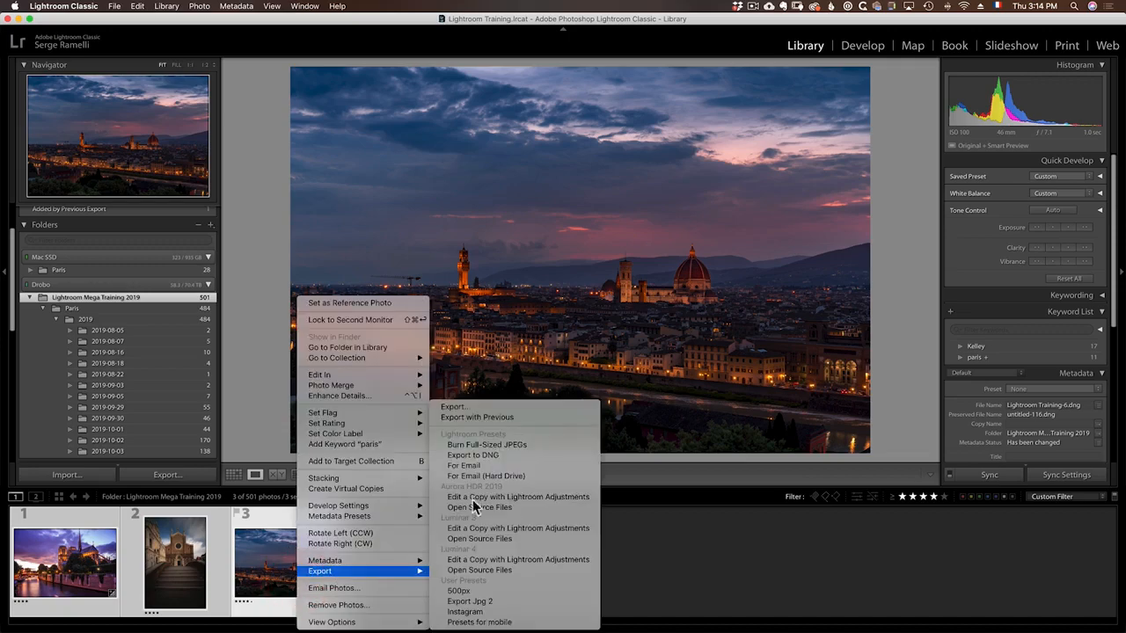
{"action": "left_click", "coordinate": [516, 409]}
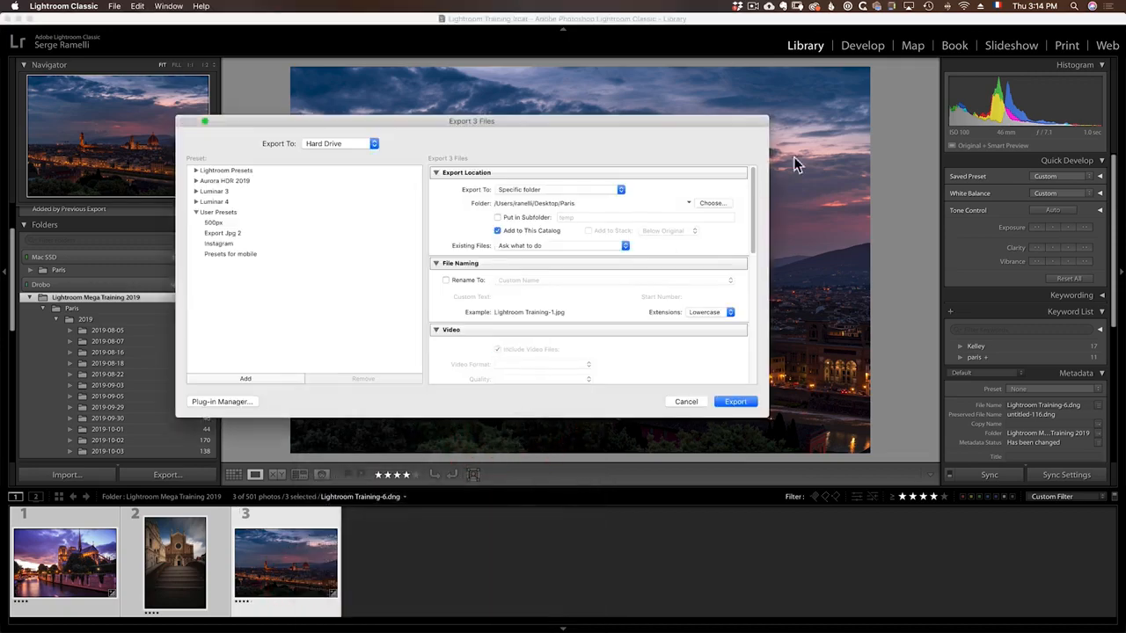
Create a folder named Customer on the Desktop and choose it as the export destination.
{"action": "left_click", "coordinate": [716, 204]}
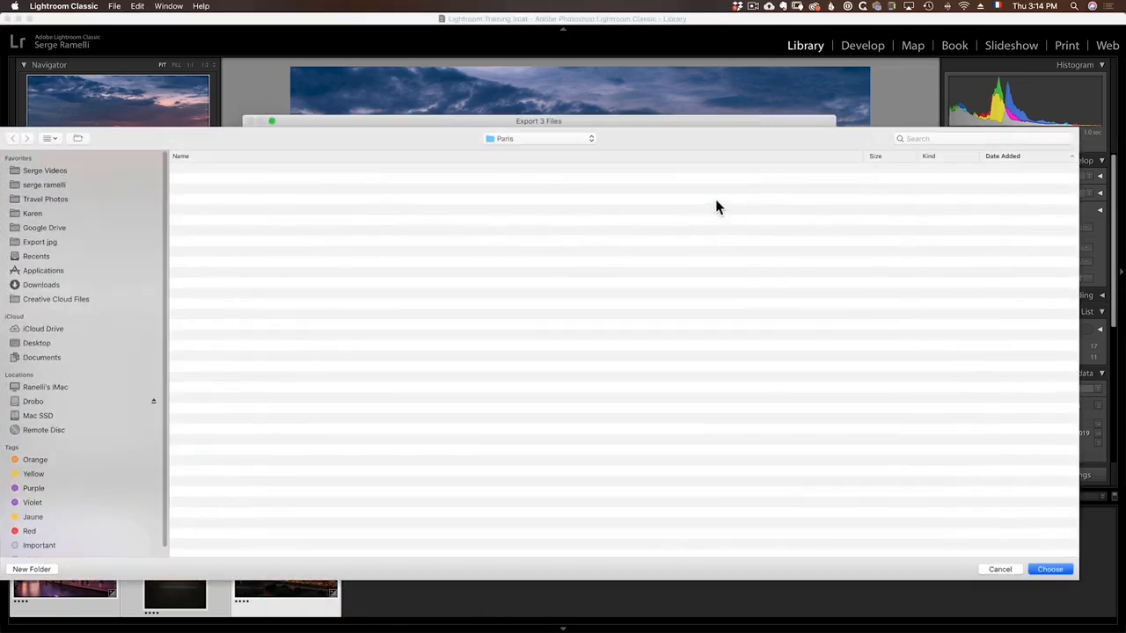
{"action": "left_click", "coordinate": [42, 342]}
{"action": "left_click", "coordinate": [37, 570]}
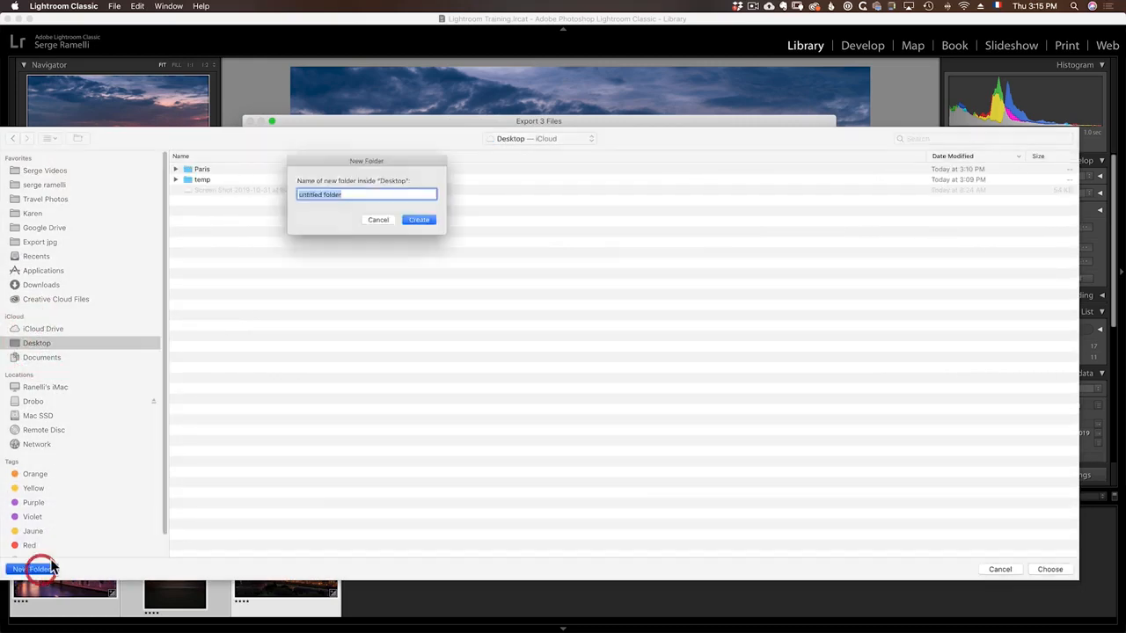
{"action": "type", "text": "Customer"}
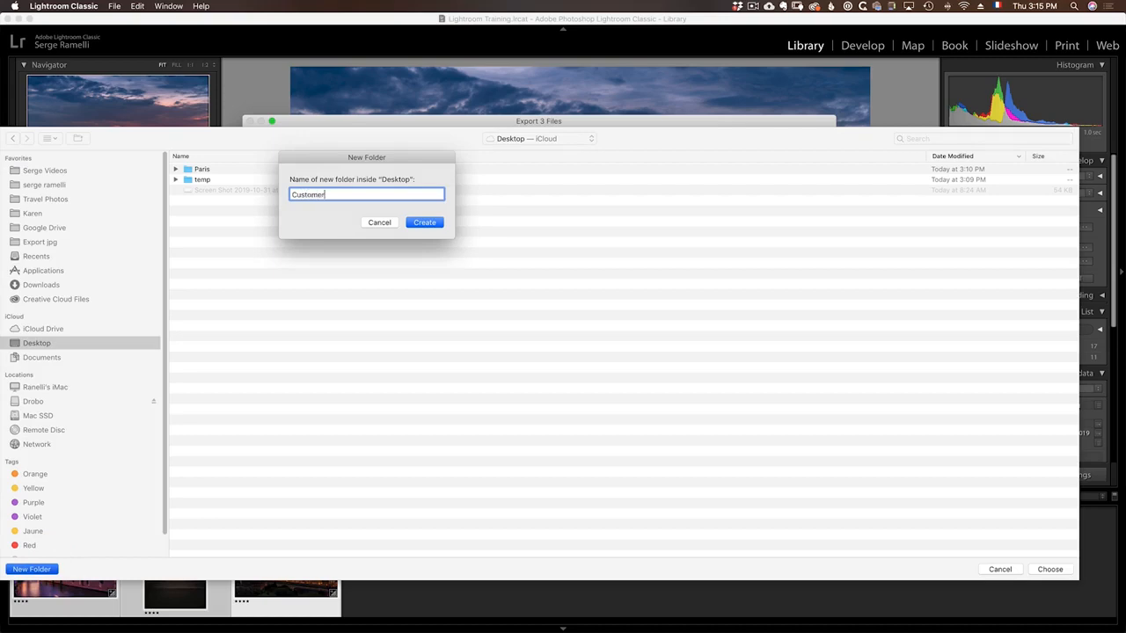
{"action": "key", "text": "Return"}
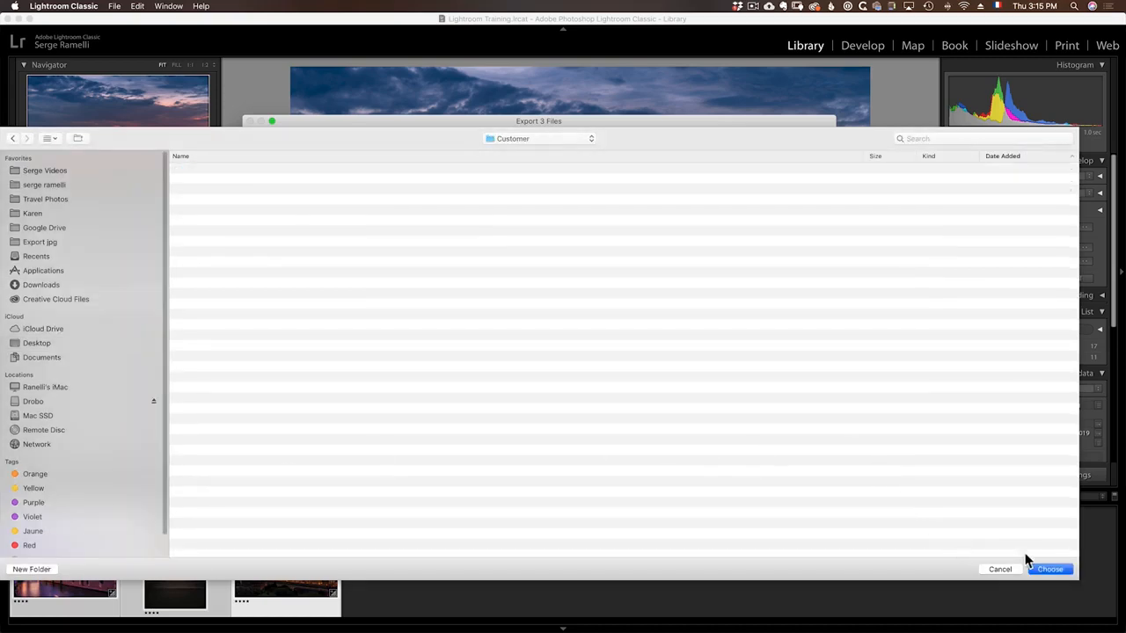
{"action": "left_click", "coordinate": [1068, 570]}
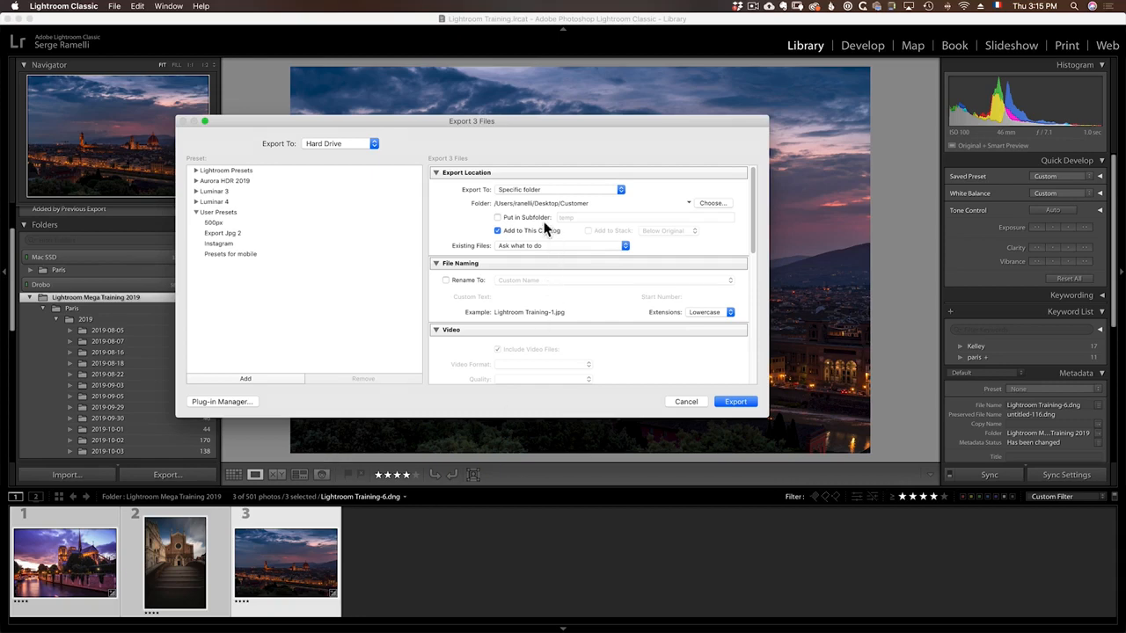
Put the exported files in a subfolder named High Resolution and turn off adding them to this catalog.
{"action": "left_click", "coordinate": [510, 219]}
{"action": "left_click", "coordinate": [549, 232]}
{"action": "double_click", "coordinate": [572, 217]}
{"action": "key", "text": "BackSpace"}
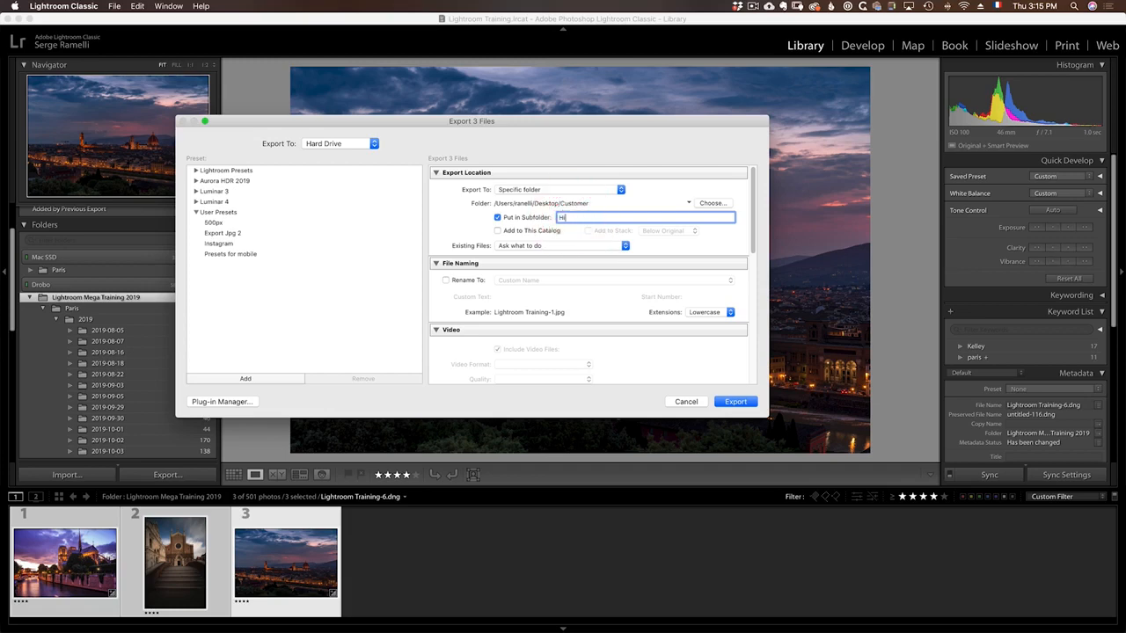
{"action": "type", "text": "High Resolution"}
Enable renaming of the exported files with the Custom Name - Sequence template and the custom text Paris.
{"action": "scroll", "coordinate": [588, 230], "scroll_direction": "down", "scroll_amount": 1}
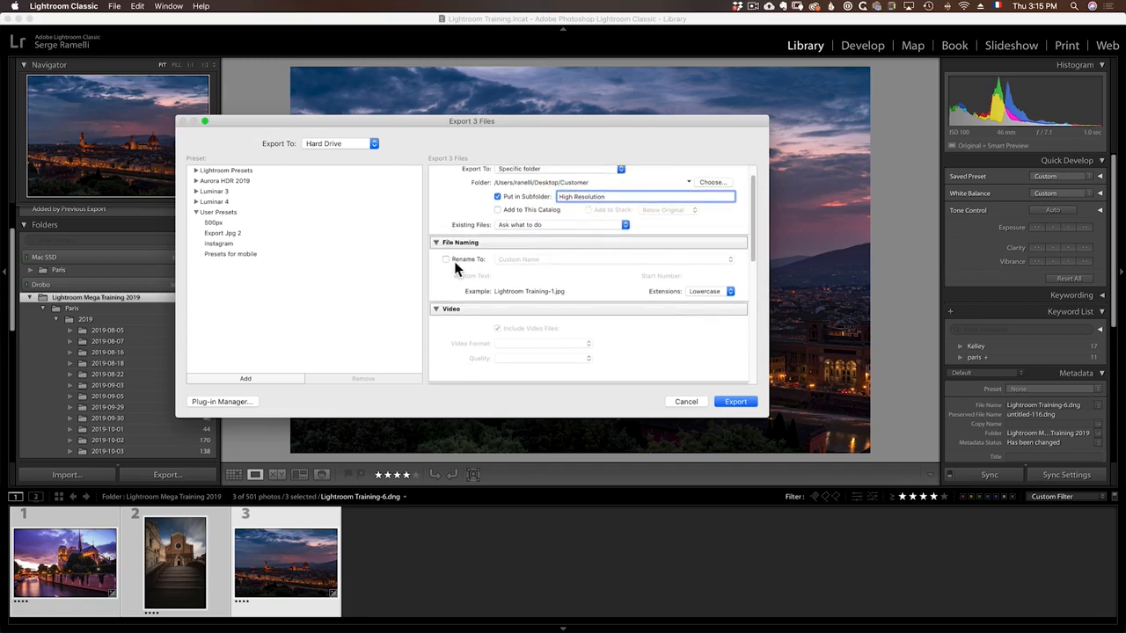
{"action": "left_click", "coordinate": [445, 260]}
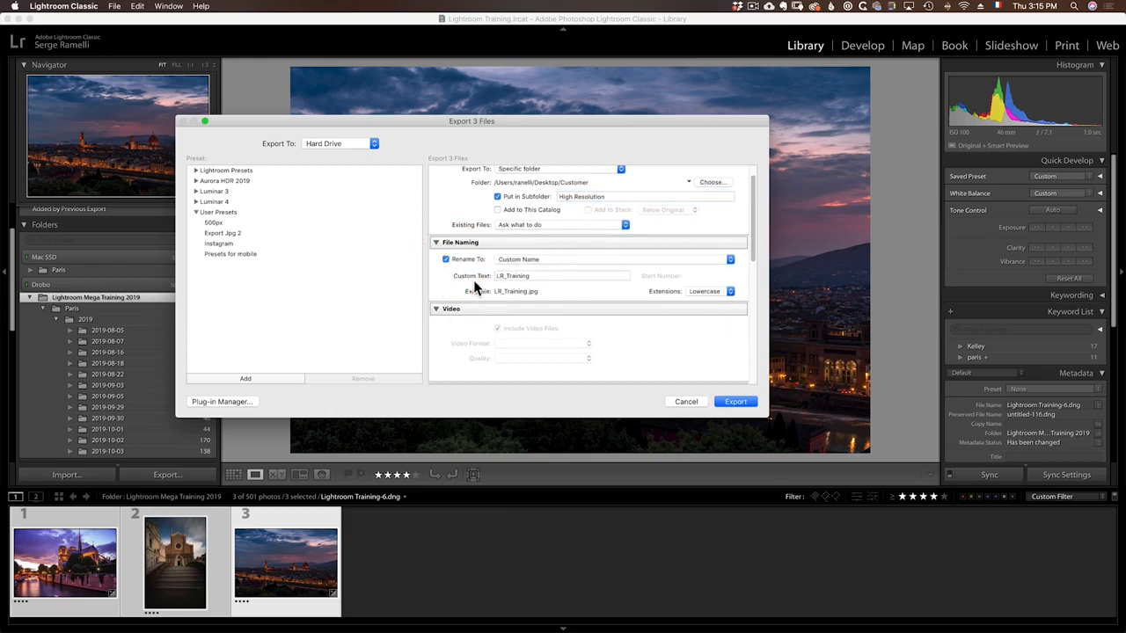
{"action": "left_click", "coordinate": [549, 260]}
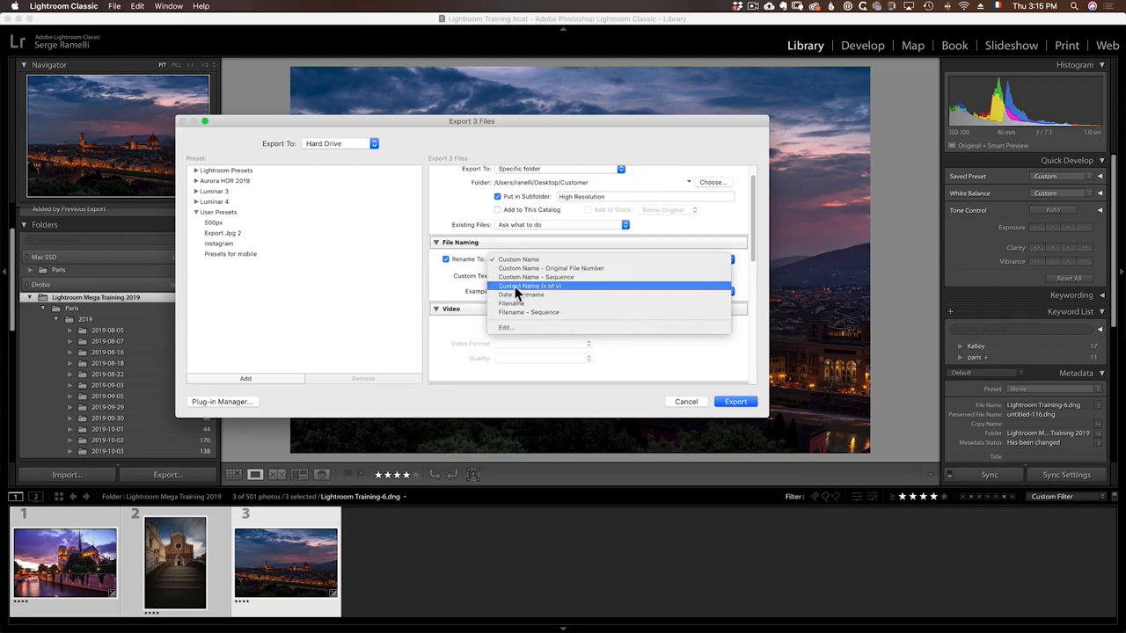
{"action": "left_click", "coordinate": [570, 277]}
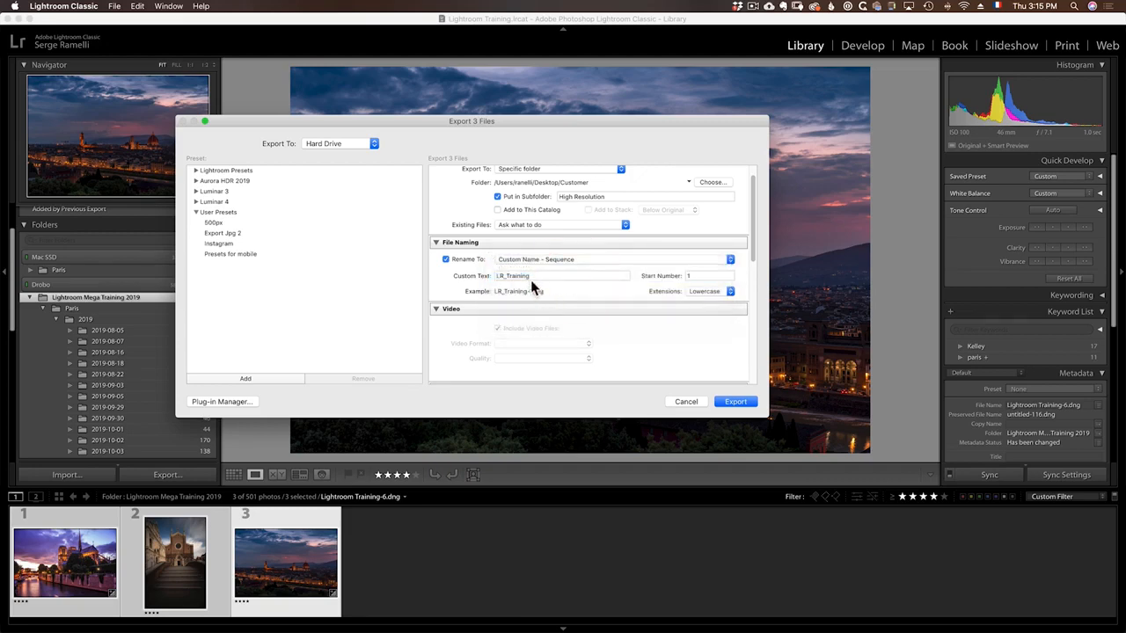
{"action": "left_click", "coordinate": [483, 273]}
{"action": "type", "text": "Paris"}
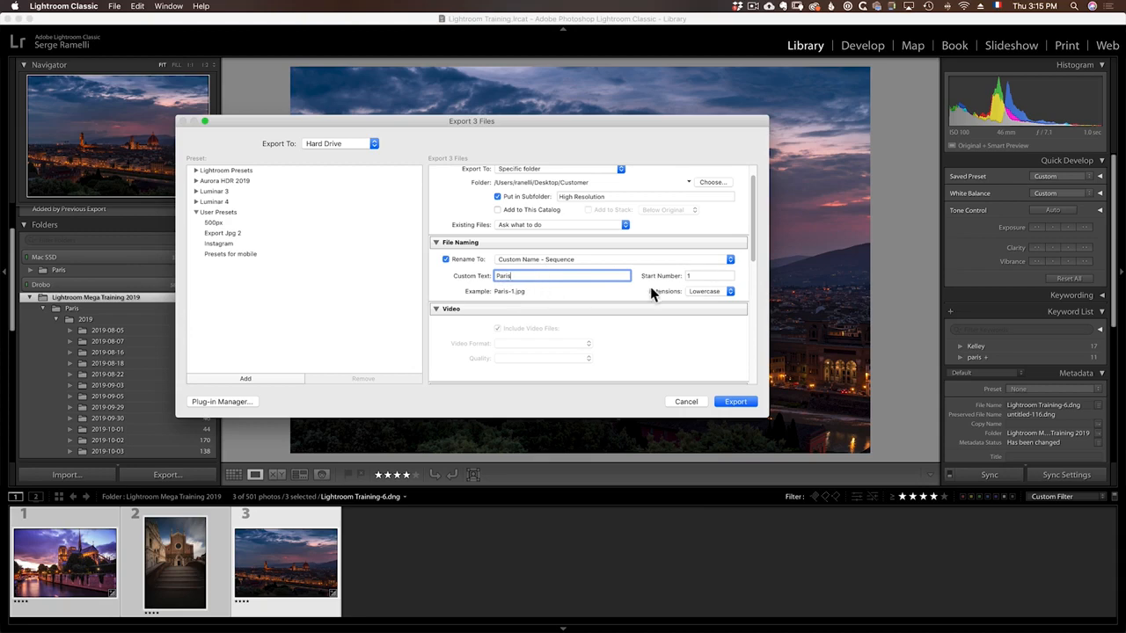
Try a sequence start number of 5, and set it back to 1.
{"action": "left_click", "coordinate": [701, 276]}
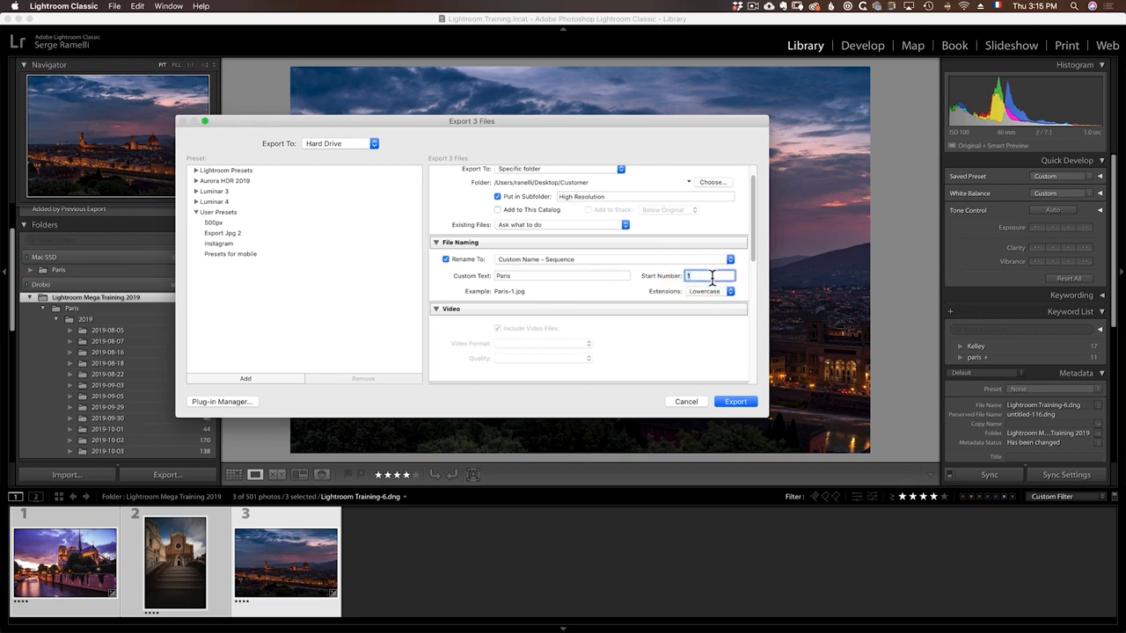
{"action": "type", "text": "5"}
{"action": "left_click_drag", "start_coordinate": [683, 273], "coordinate": [661, 270]}
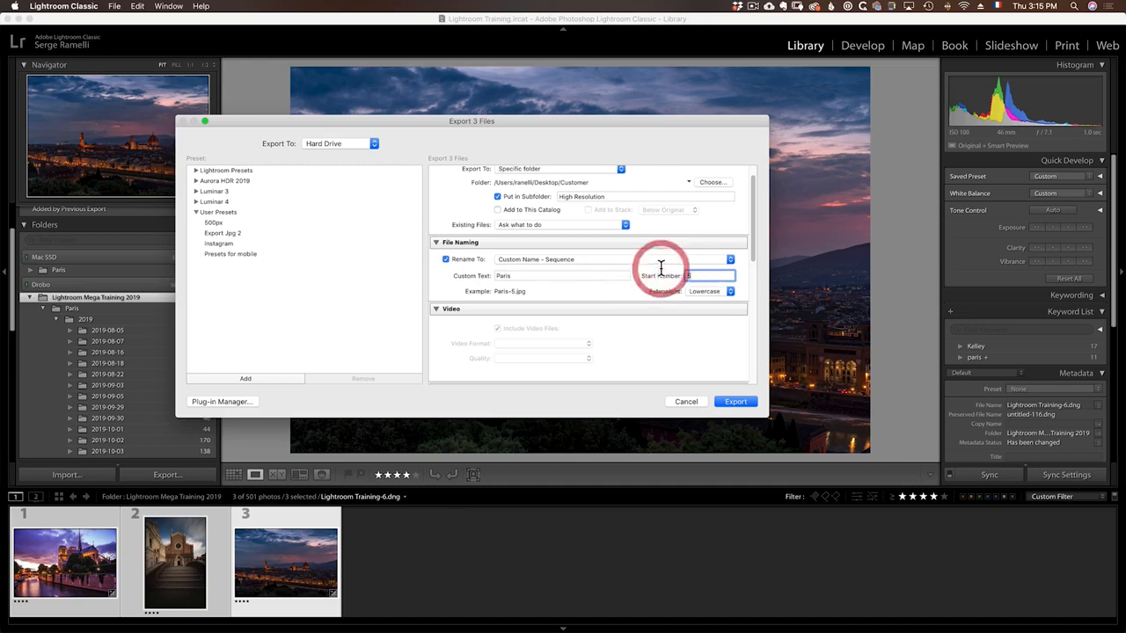
{"action": "type", "text": "1"}
Set the JPEG quality to 92 and export the three photos.
{"action": "scroll", "coordinate": [651, 298], "scroll_direction": "down", "scroll_amount": 3}
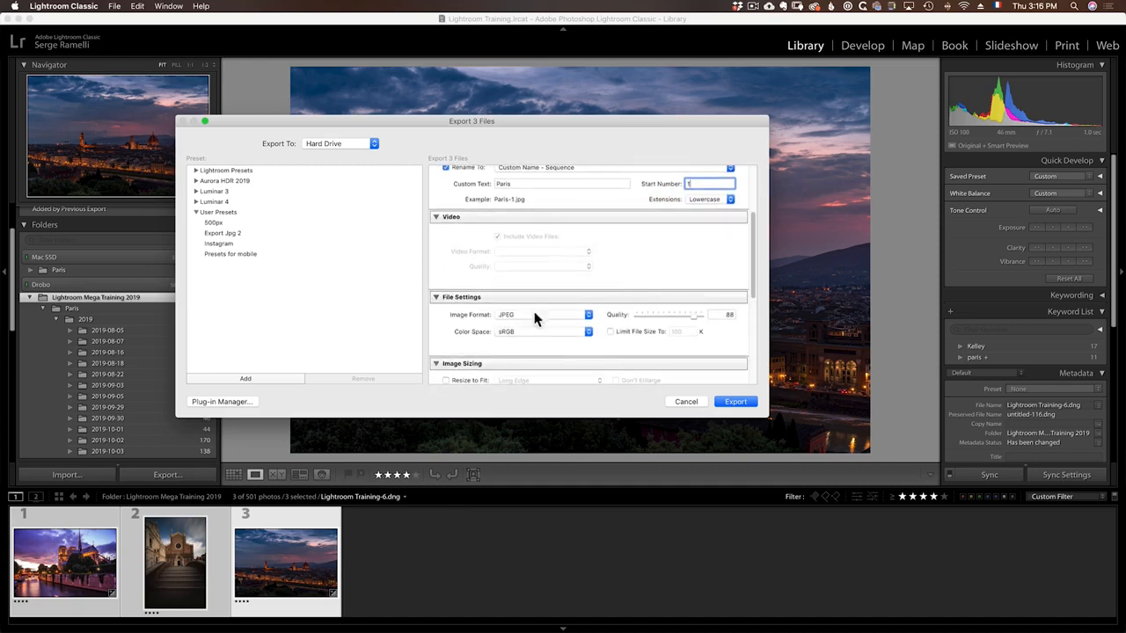
{"action": "scroll", "coordinate": [591, 249], "scroll_direction": "down", "scroll_amount": 1}
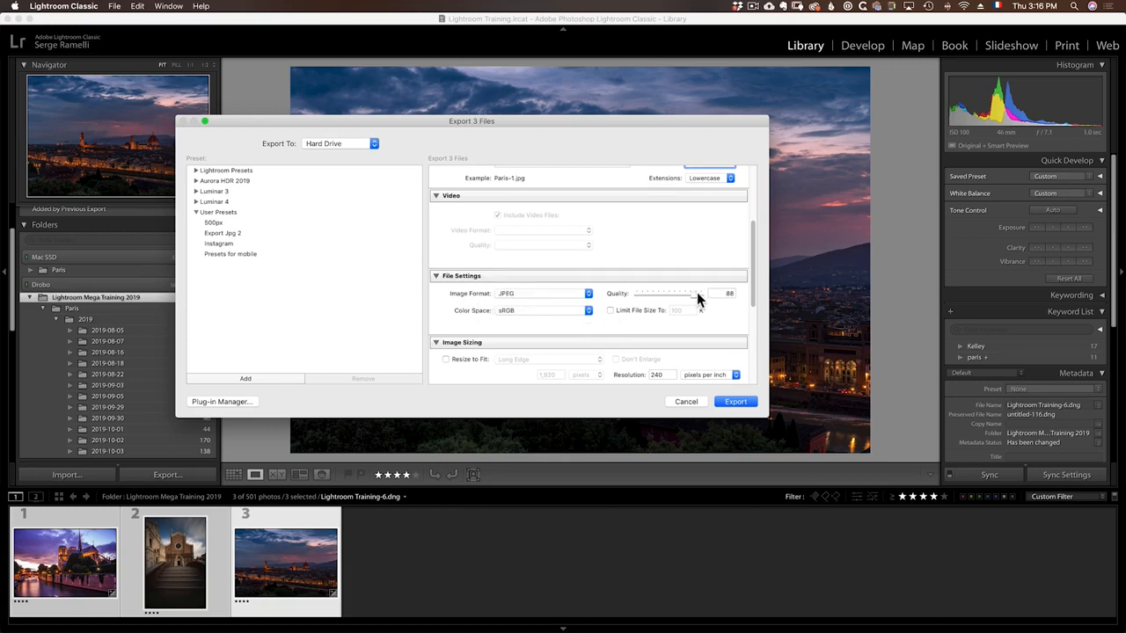
{"action": "left_click_drag", "start_coordinate": [697, 296], "coordinate": [712, 303]}
{"action": "left_click_drag", "start_coordinate": [711, 296], "coordinate": [702, 295]}
{"action": "left_click_drag", "start_coordinate": [699, 295], "coordinate": [697, 297]}
{"action": "left_click", "coordinate": [697, 296]}
{"action": "left_click_drag", "start_coordinate": [750, 302], "coordinate": [747, 330]}
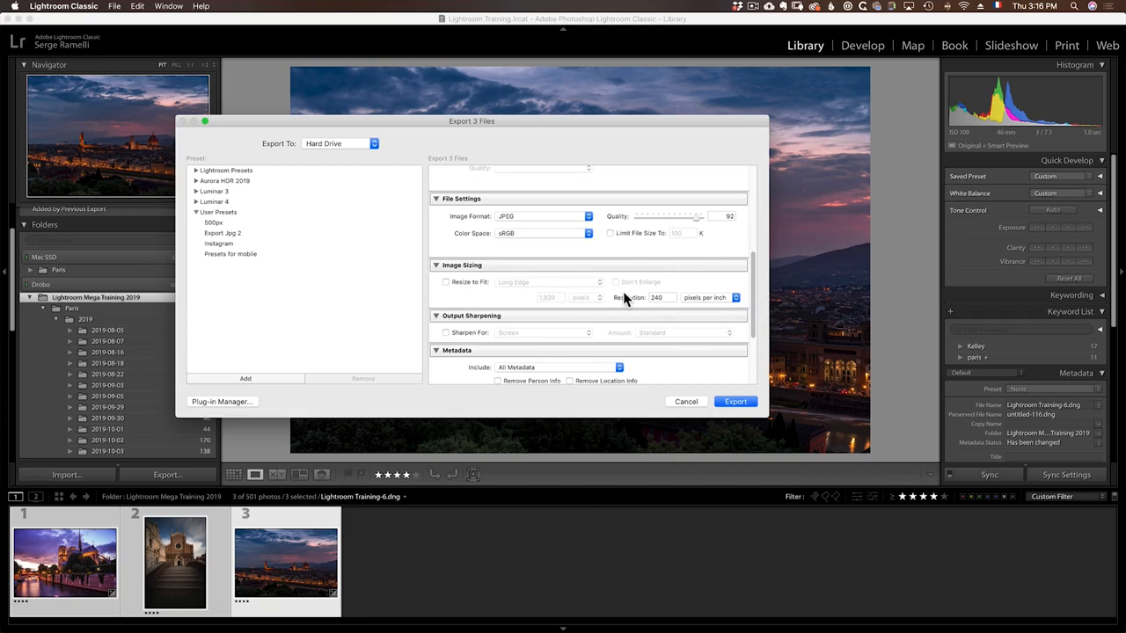
{"action": "left_click", "coordinate": [737, 402]}
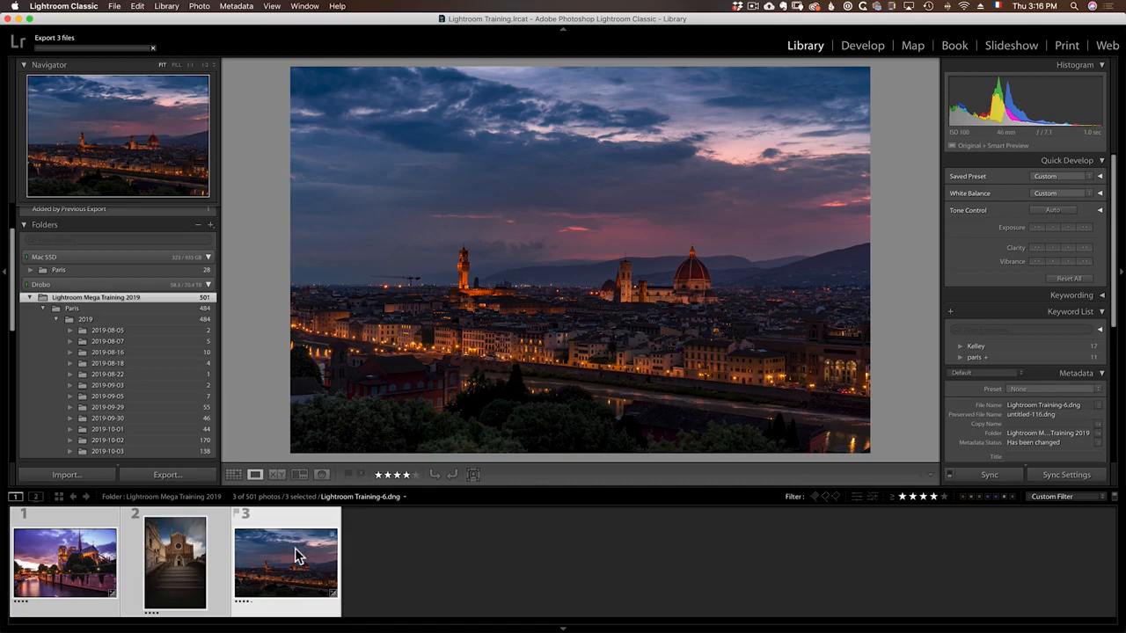
Open the export settings for the same three photos again and rename the subfolder to Low Resolution.
{"action": "right_click", "coordinate": [295, 554]}
{"action": "mouse_move", "coordinate": [323, 563]}
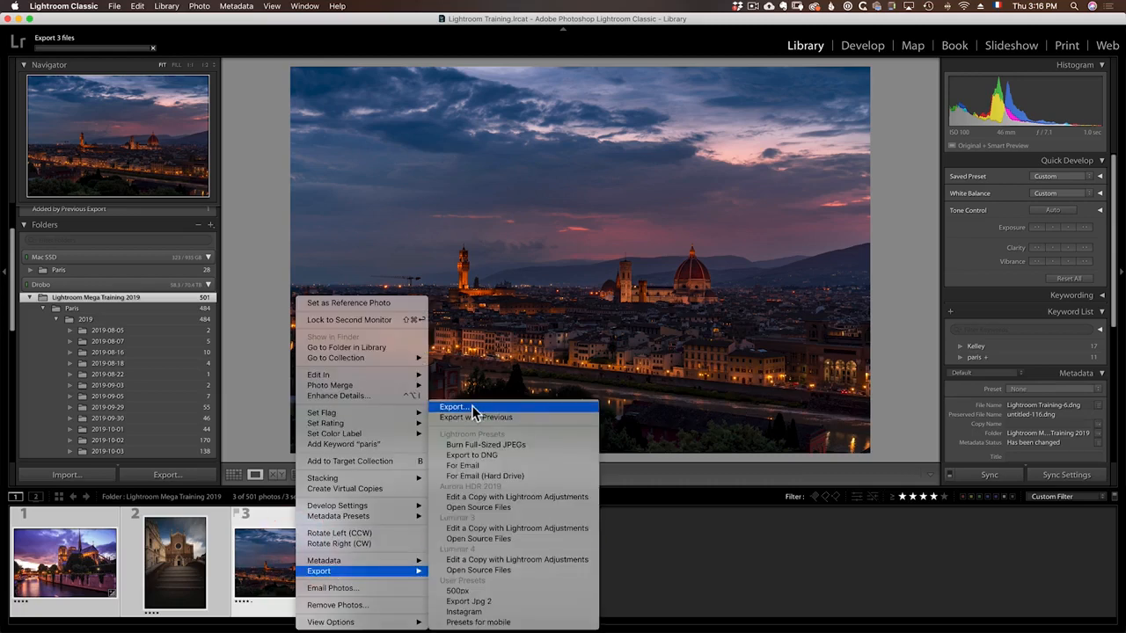
{"action": "left_click", "coordinate": [473, 408]}
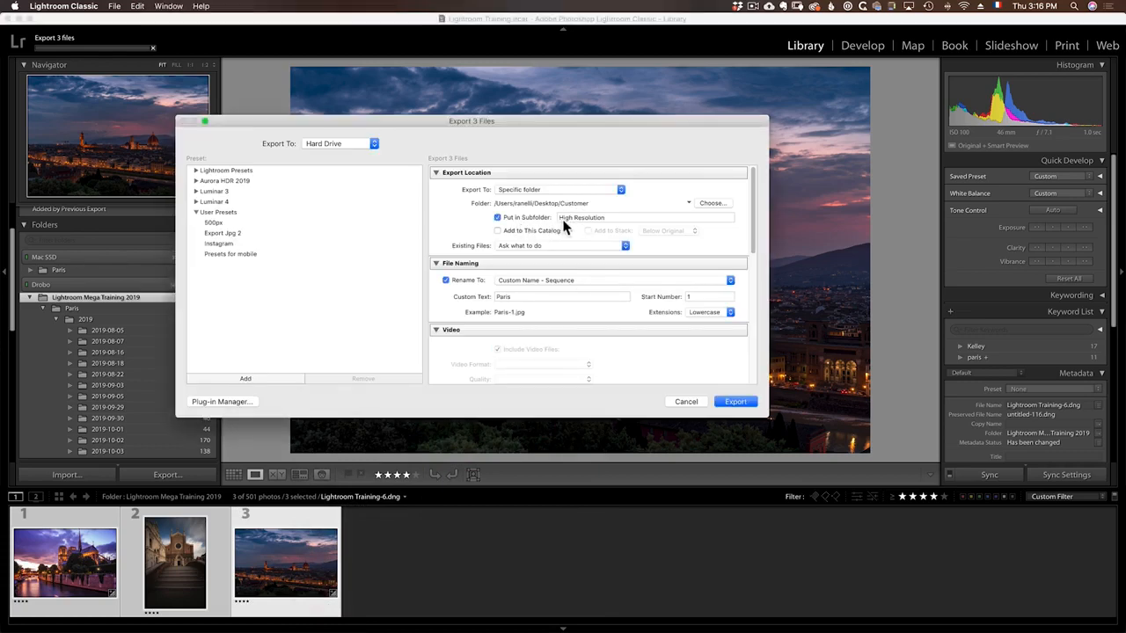
{"action": "left_click", "coordinate": [563, 220]}
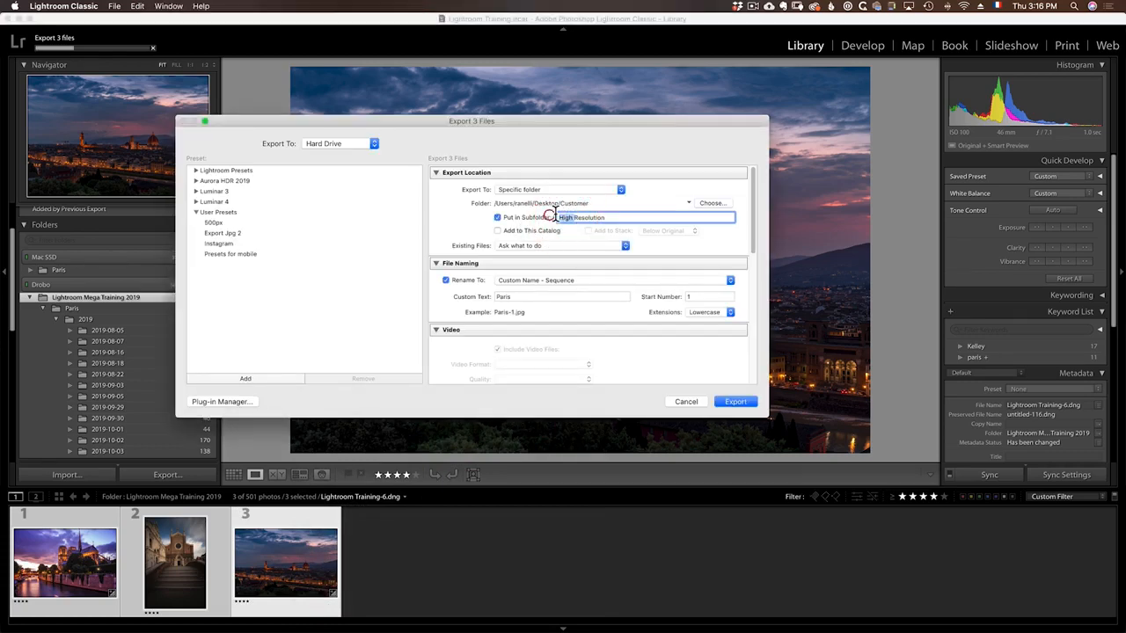
{"action": "type", "text": "Low"}
Enable Resize to Fit in the image sizing settings, trying Short Edge before settling on Long Edge.
{"action": "scroll", "coordinate": [633, 259], "scroll_direction": "down", "scroll_amount": 5}
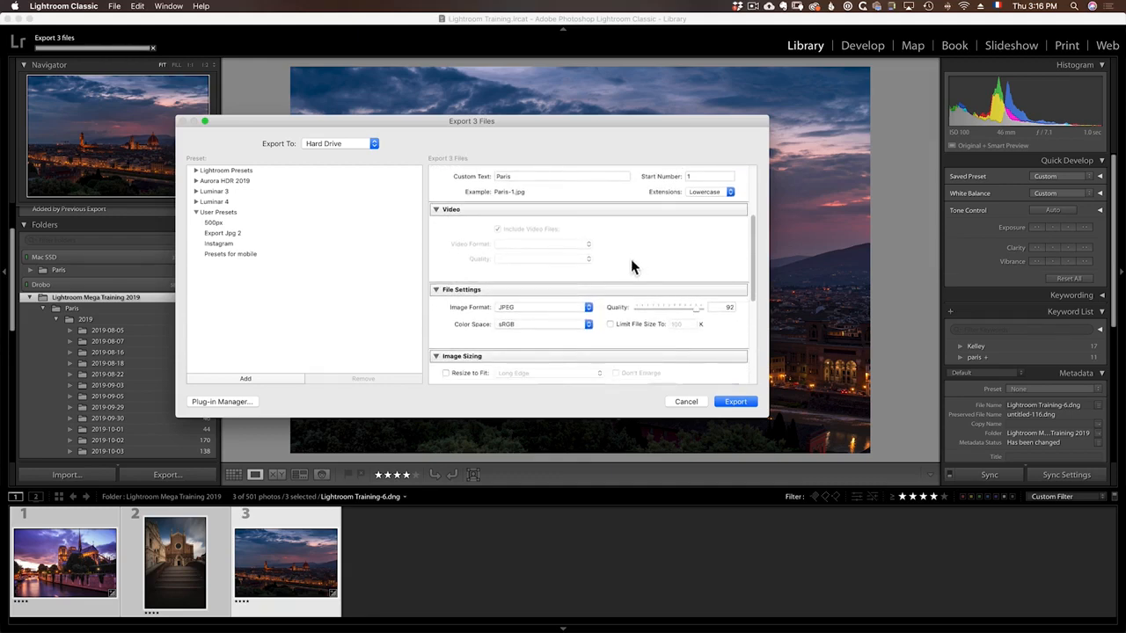
{"action": "scroll", "coordinate": [510, 275], "scroll_direction": "down", "scroll_amount": 3}
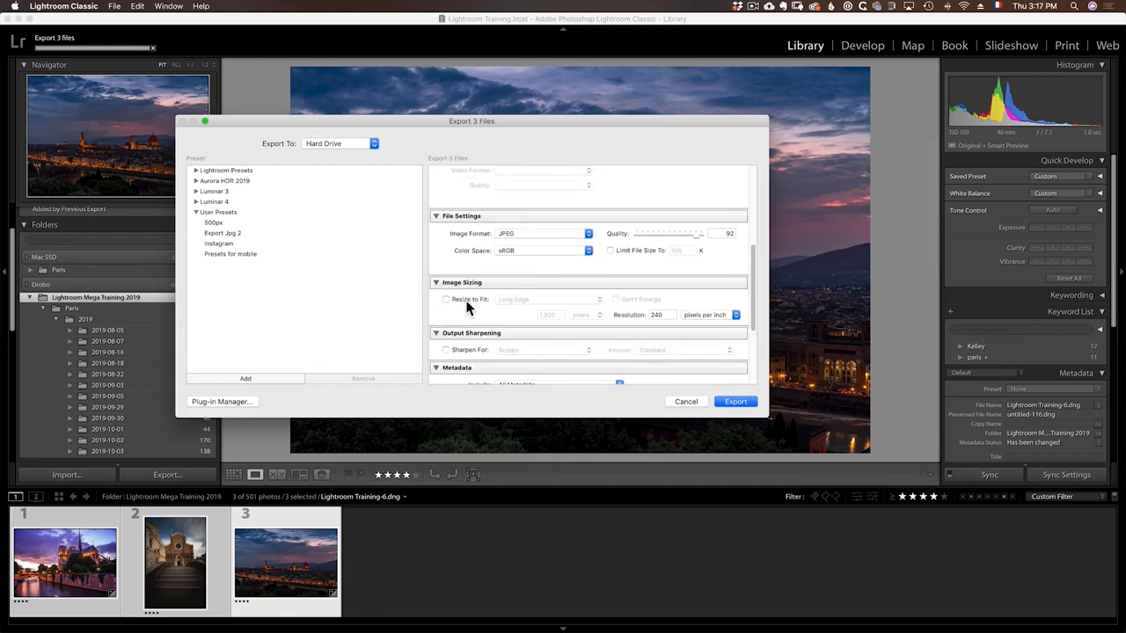
{"action": "left_click", "coordinate": [446, 300]}
{"action": "left_click", "coordinate": [531, 299]}
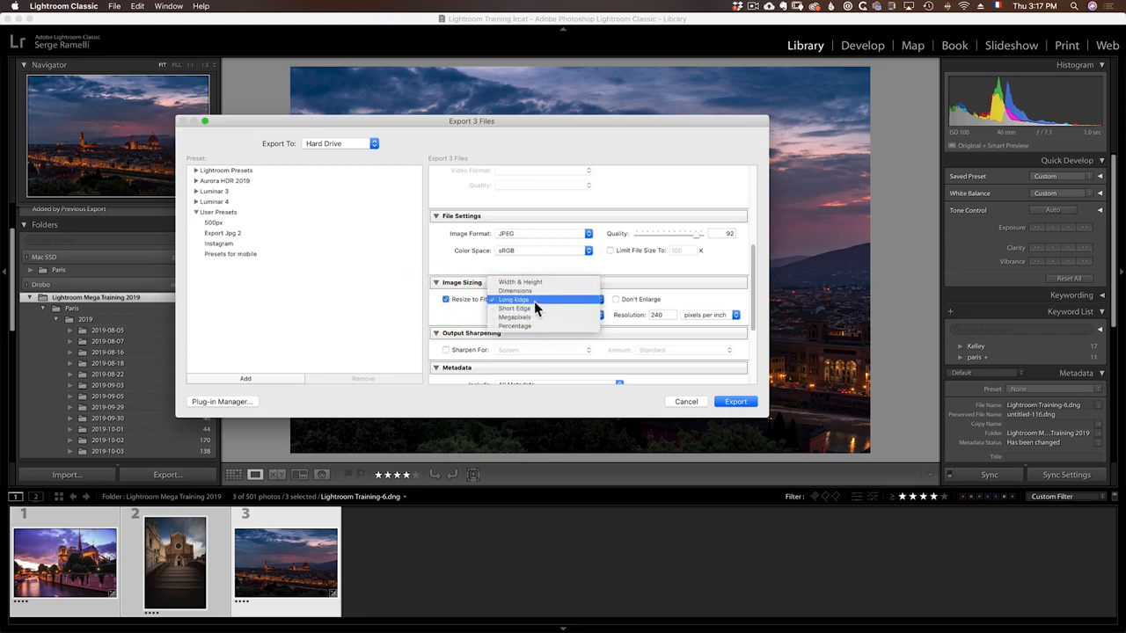
{"action": "left_click", "coordinate": [536, 309]}
{"action": "left_click", "coordinate": [533, 299]}
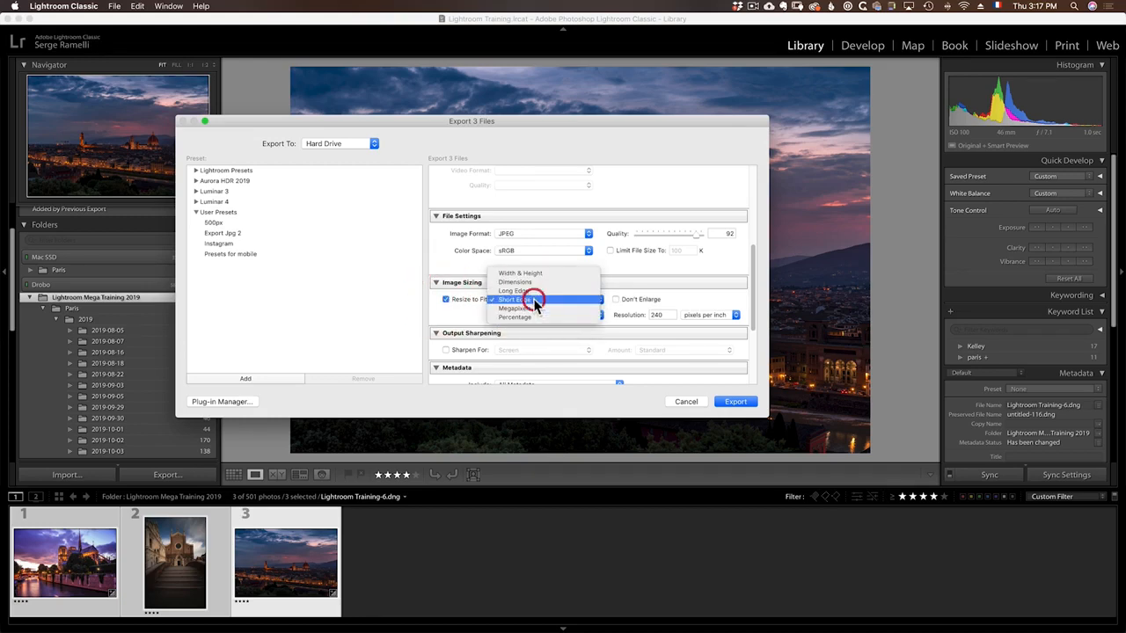
{"action": "left_click", "coordinate": [532, 290]}
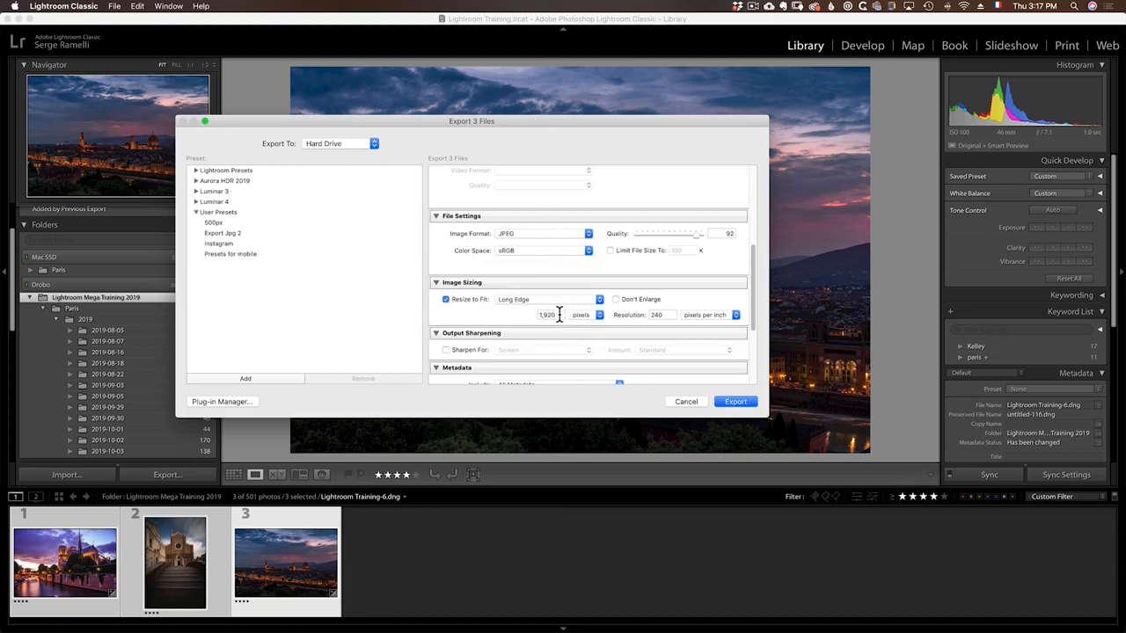
Set the long edge to 2000 pixels, lower the JPEG quality and export the three photos.
{"action": "double_click", "coordinate": [540, 315]}
{"action": "type", "text": "2000"}
{"action": "left_click", "coordinate": [671, 236]}
{"action": "left_click", "coordinate": [737, 402]}
Switch to Finder and check the size and dimensions of the three JPEGs in the Customer folder's High Resolution subfolder.
{"action": "key", "text": "super+Tab"}
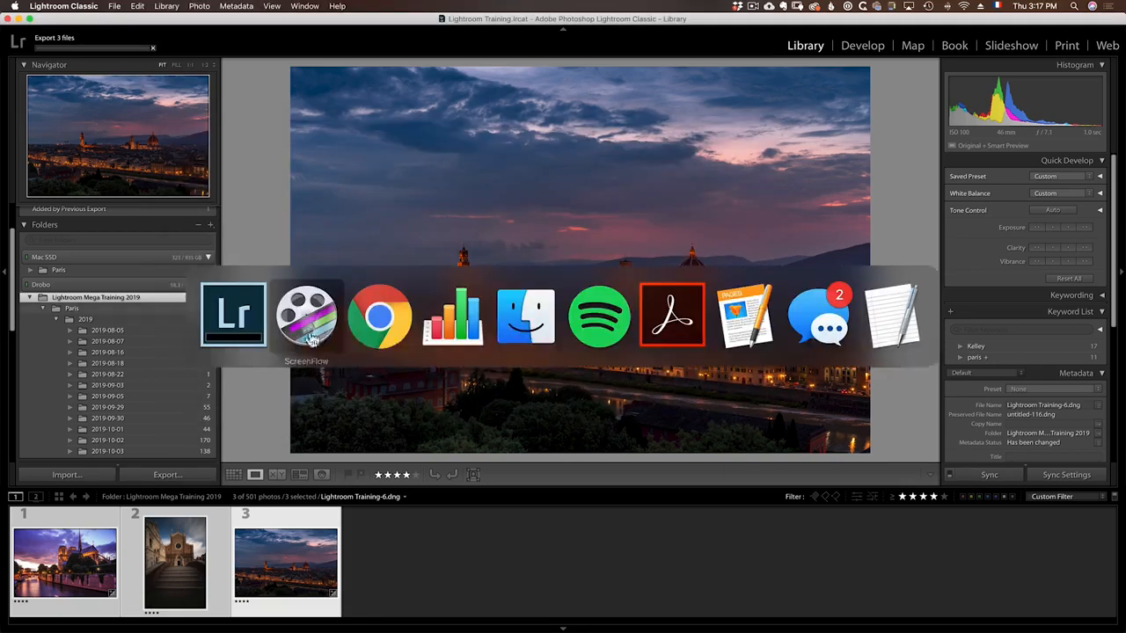
{"action": "left_click", "coordinate": [526, 328]}
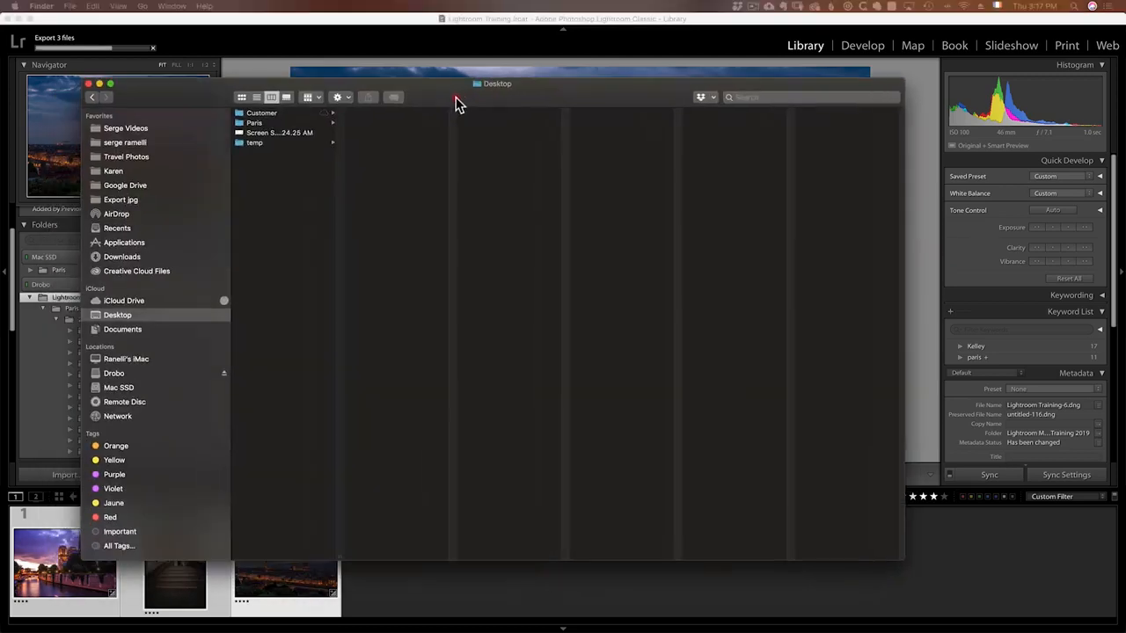
{"action": "left_click", "coordinate": [455, 97]}
{"action": "left_click", "coordinate": [266, 115]}
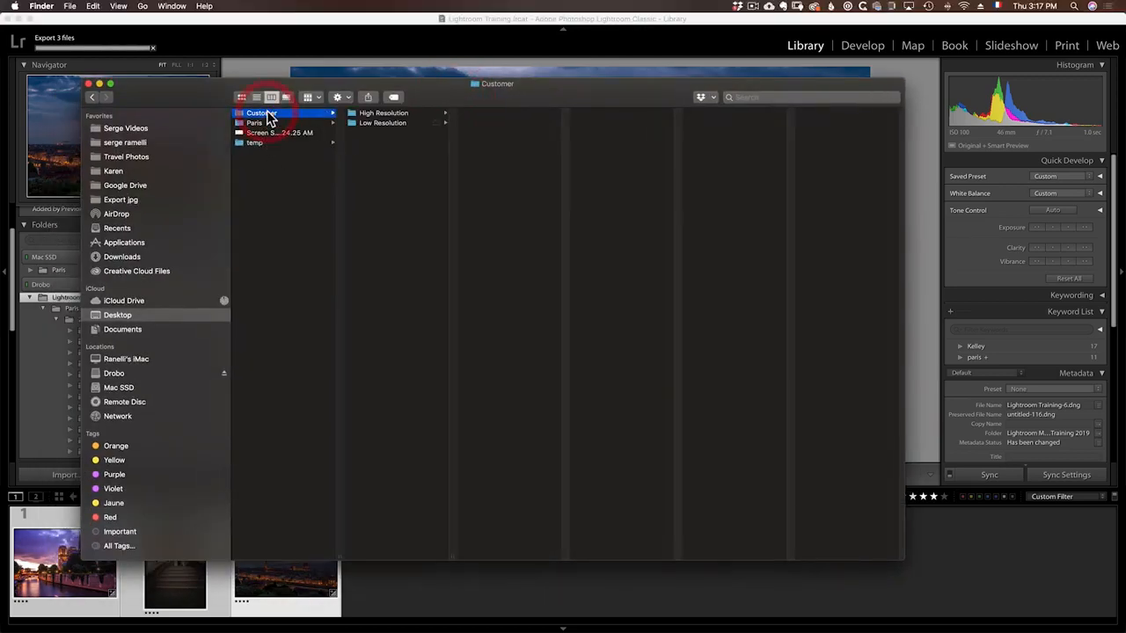
{"action": "left_click", "coordinate": [387, 115]}
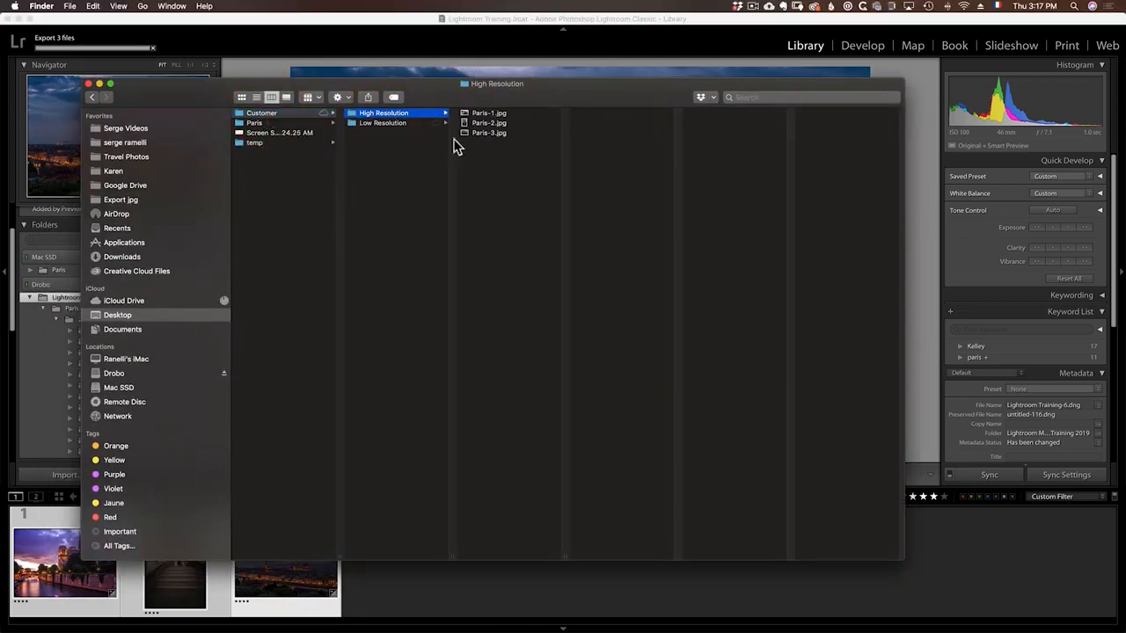
{"action": "left_click", "coordinate": [500, 114]}
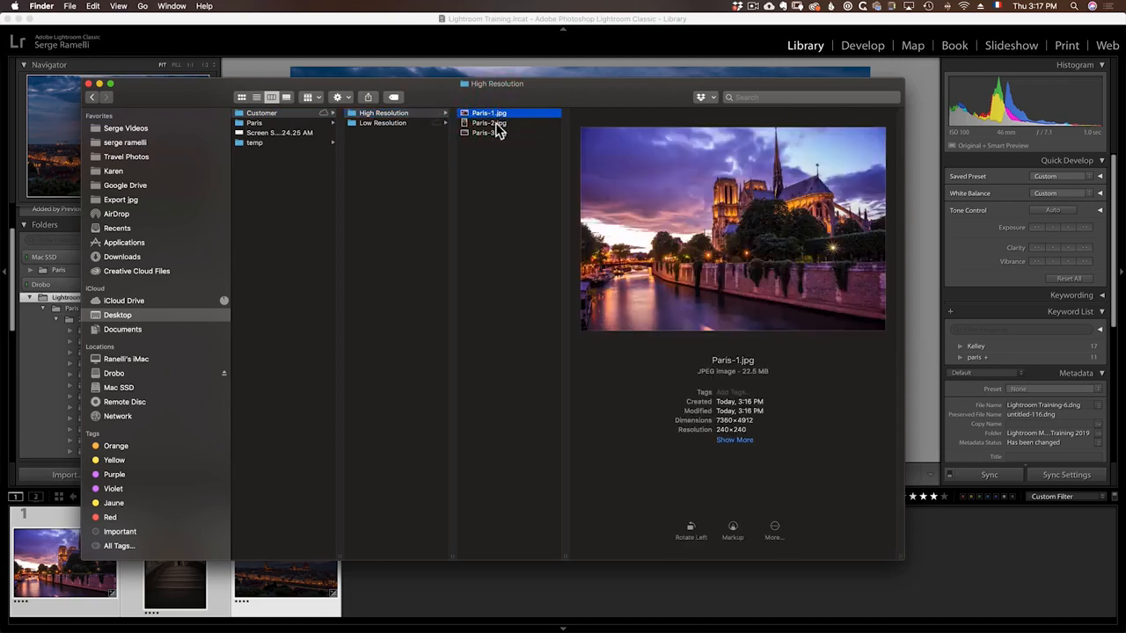
{"action": "left_click", "coordinate": [496, 123]}
{"action": "left_click", "coordinate": [494, 133]}
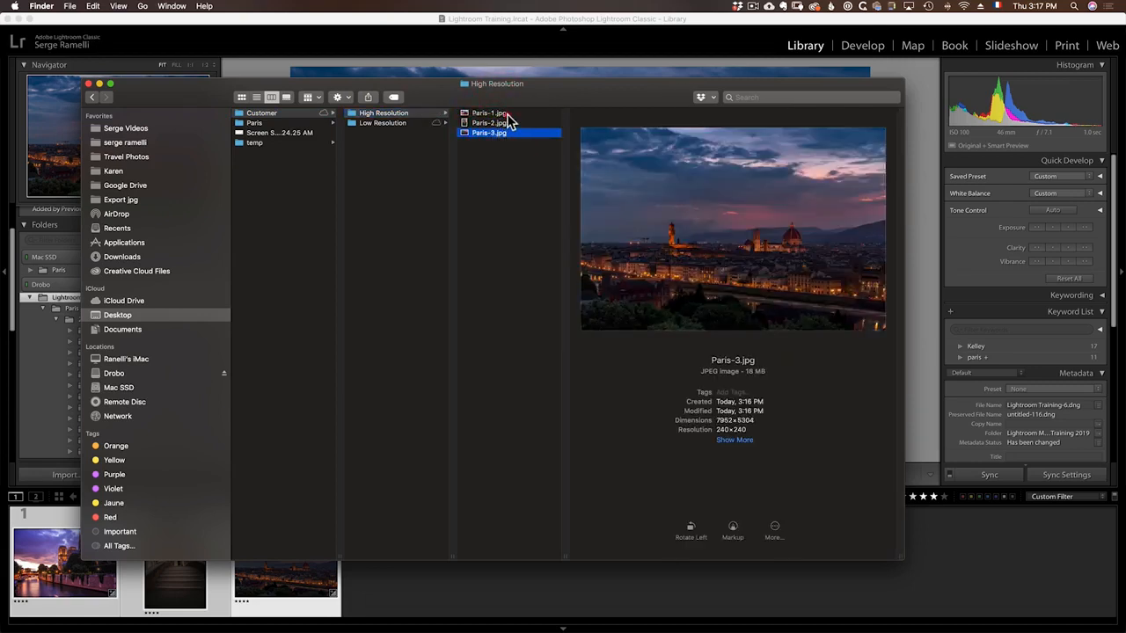
{"action": "left_click", "coordinate": [502, 113]}
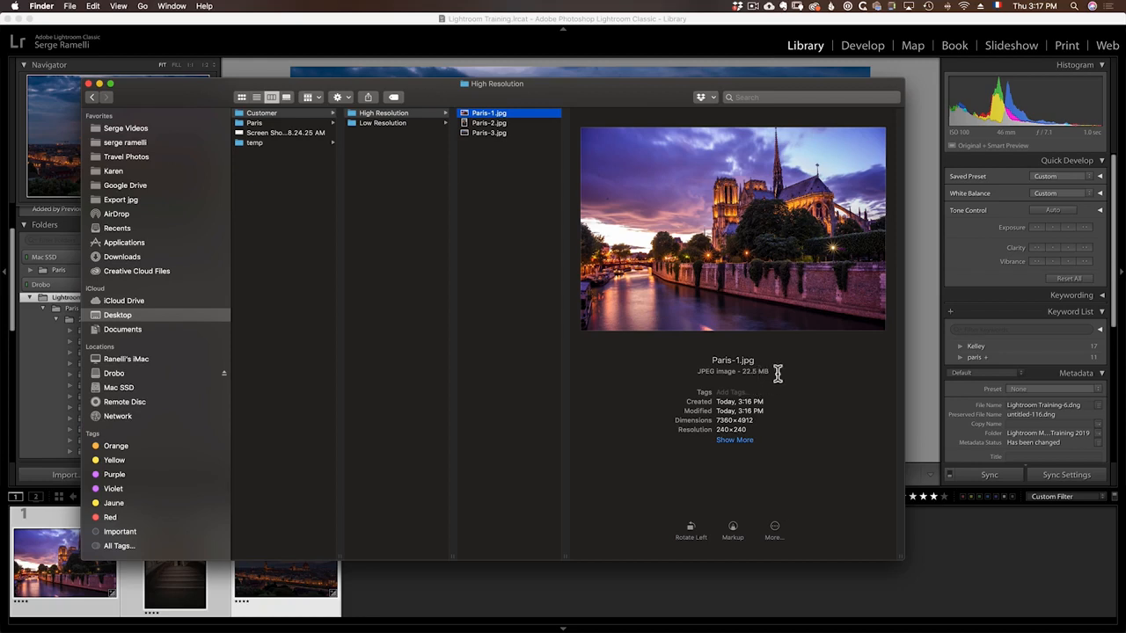
{"action": "left_click", "coordinate": [516, 125]}
{"action": "left_click", "coordinate": [515, 133]}
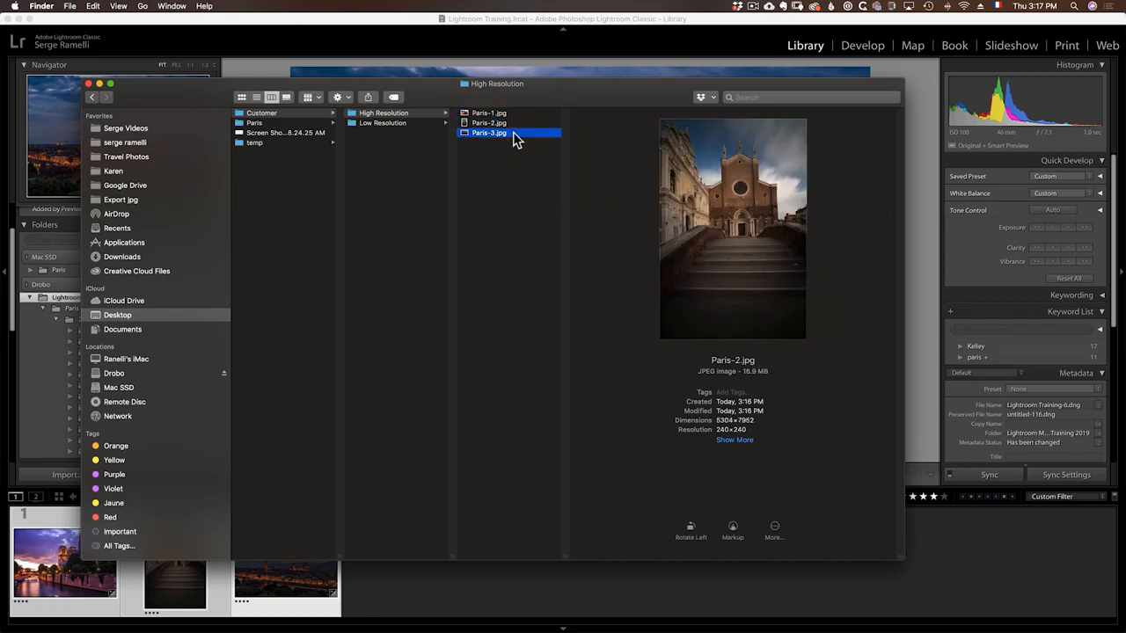
Check the file size and dimensions of the three JPEGs in the Low Resolution subfolder.
{"action": "left_click", "coordinate": [389, 123]}
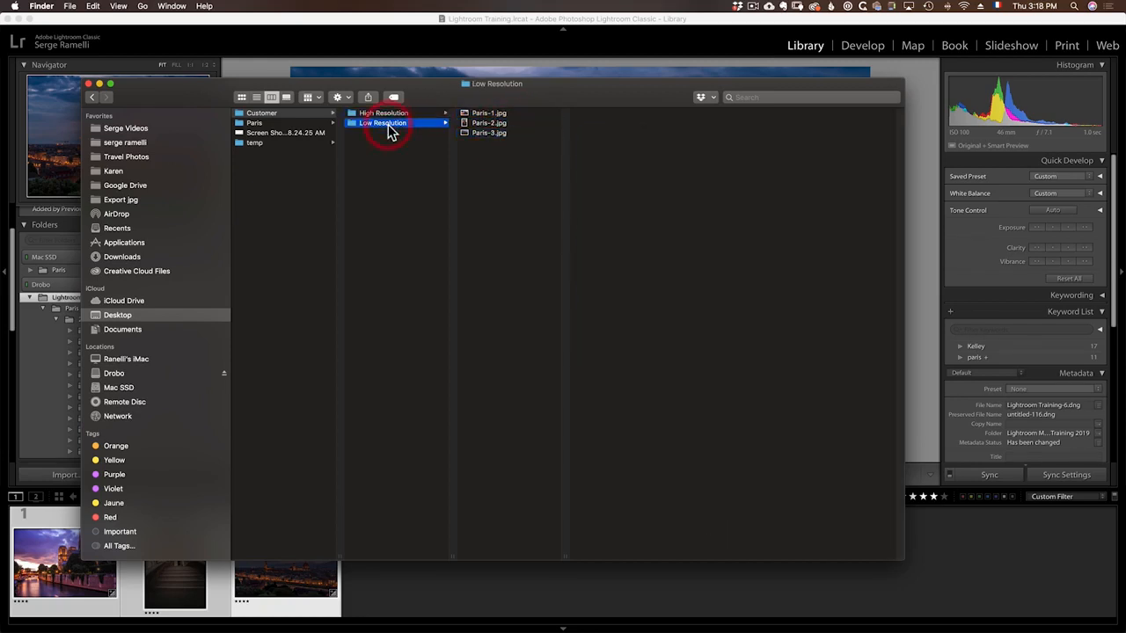
{"action": "left_click", "coordinate": [493, 115]}
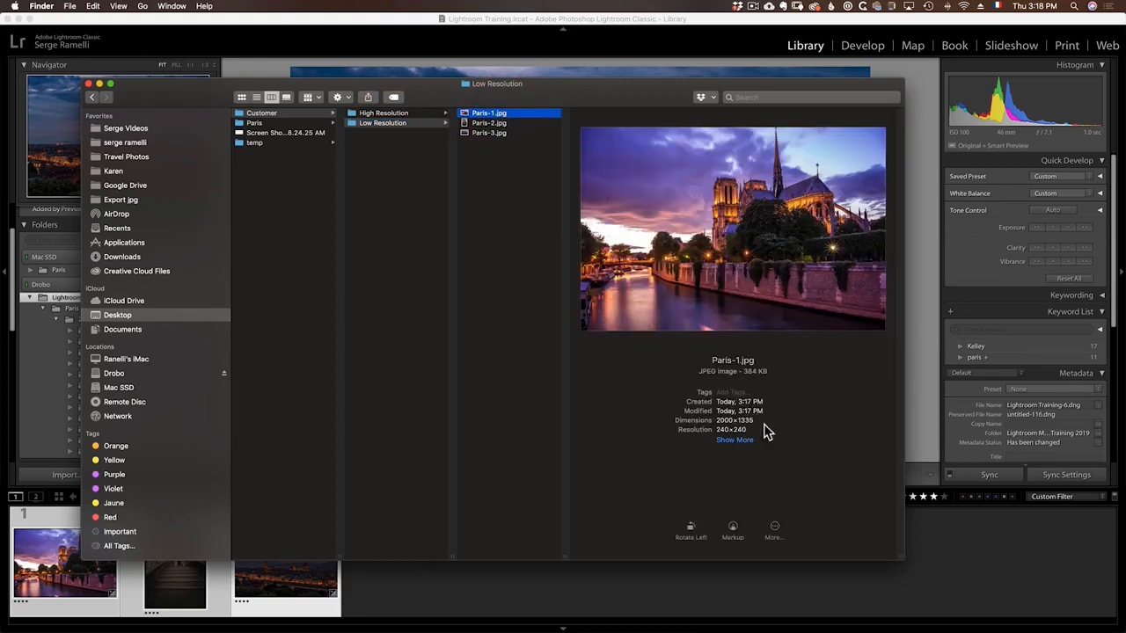
{"action": "left_click_drag", "start_coordinate": [747, 370], "coordinate": [768, 371]}
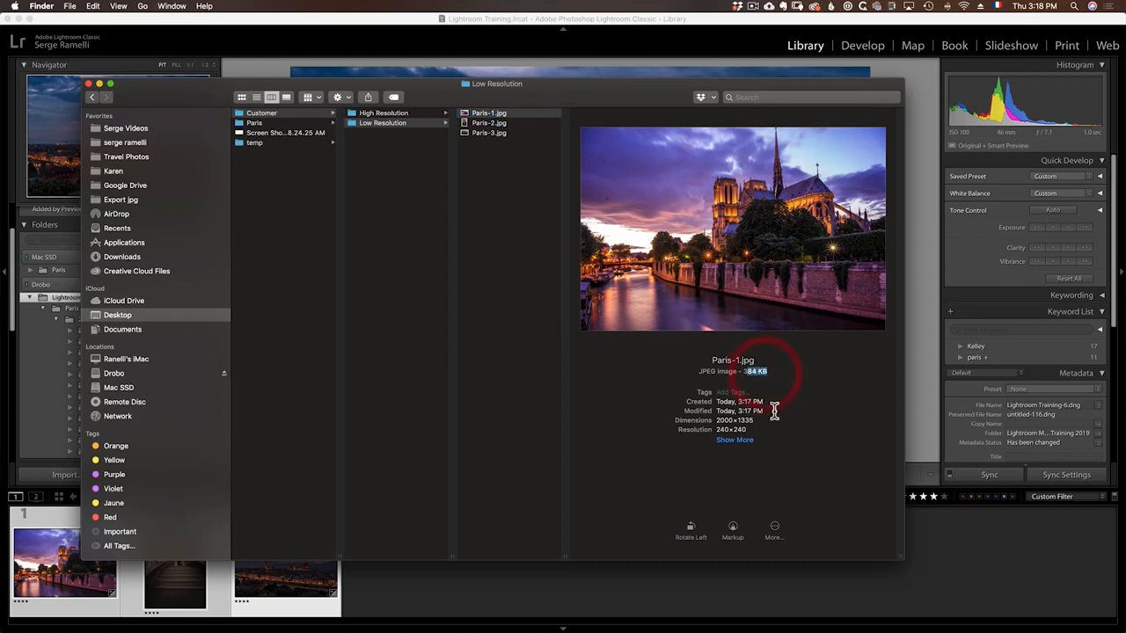
{"action": "left_click", "coordinate": [505, 124]}
{"action": "left_click", "coordinate": [504, 134]}
{"action": "left_click", "coordinate": [504, 123]}
{"action": "left_click", "coordinate": [505, 113]}
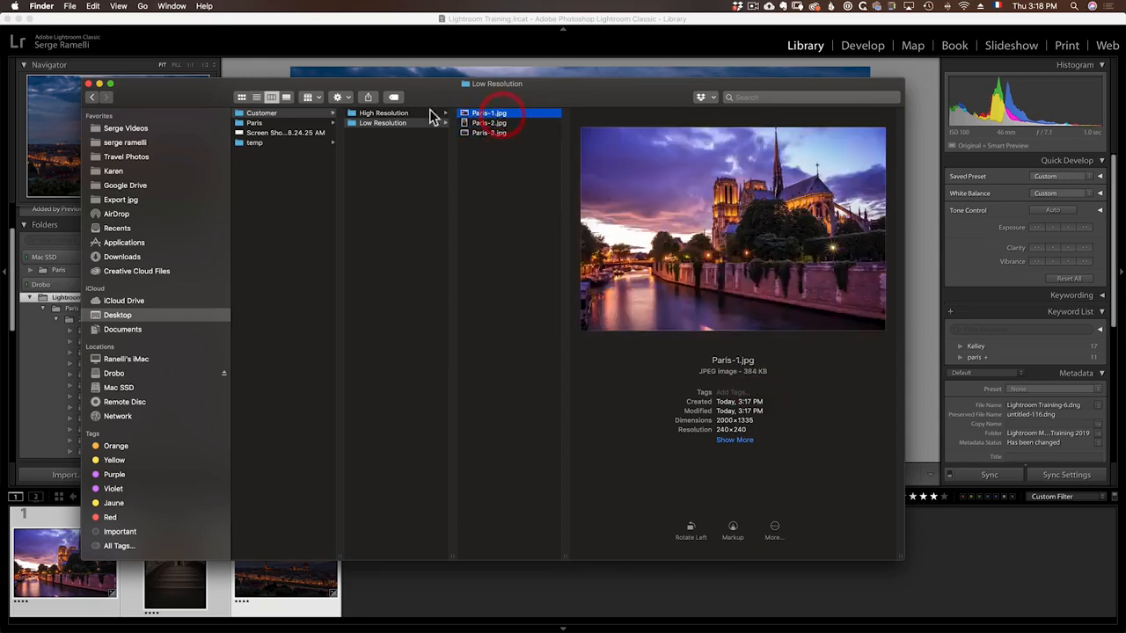
Preview the three High Resolution JPEGs again to compare them with the low-resolution versions.
{"action": "left_click", "coordinate": [407, 112]}
{"action": "left_click", "coordinate": [475, 114]}
{"action": "left_click", "coordinate": [492, 124]}
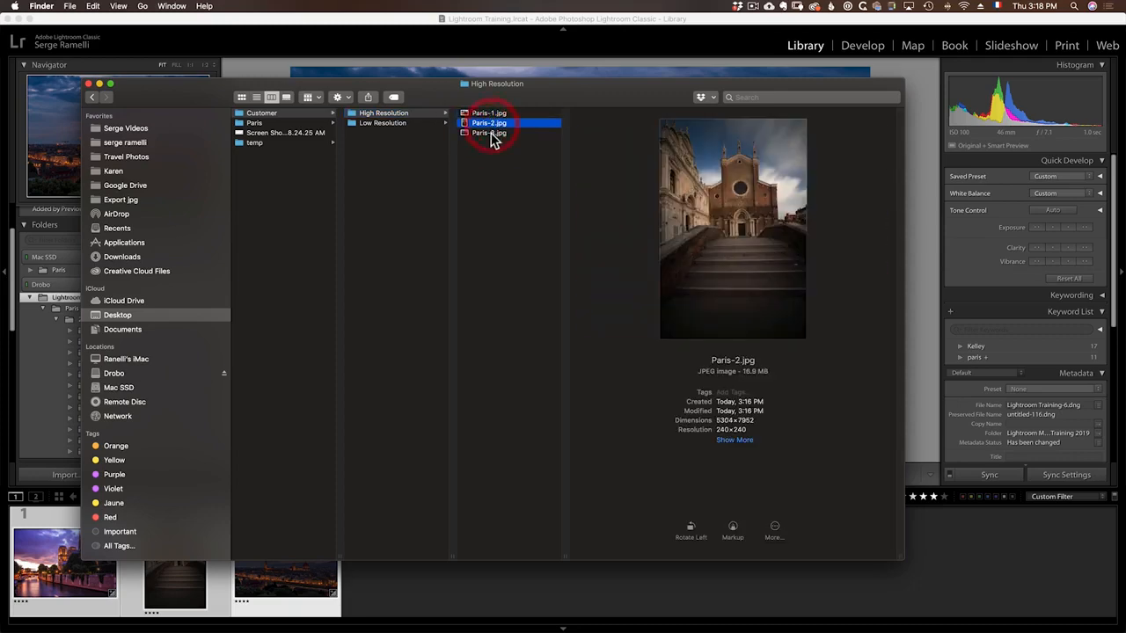
{"action": "left_click", "coordinate": [490, 134]}
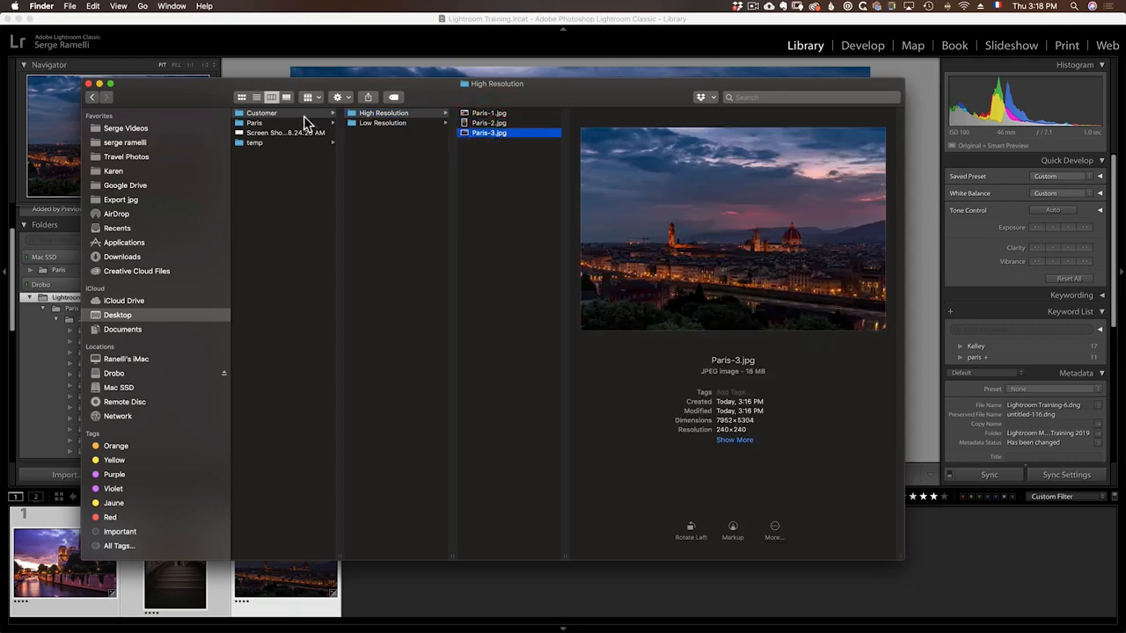
{"action": "left_click", "coordinate": [48, 577]}
{"action": "right_click", "coordinate": [54, 576]}
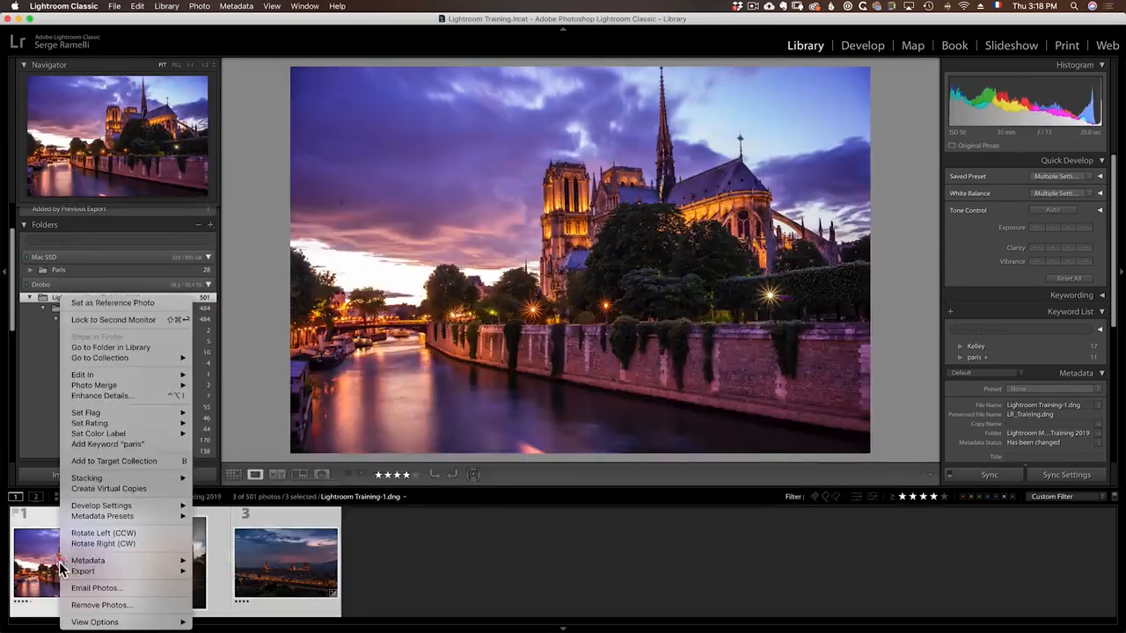
{"action": "mouse_move", "coordinate": [97, 574]}
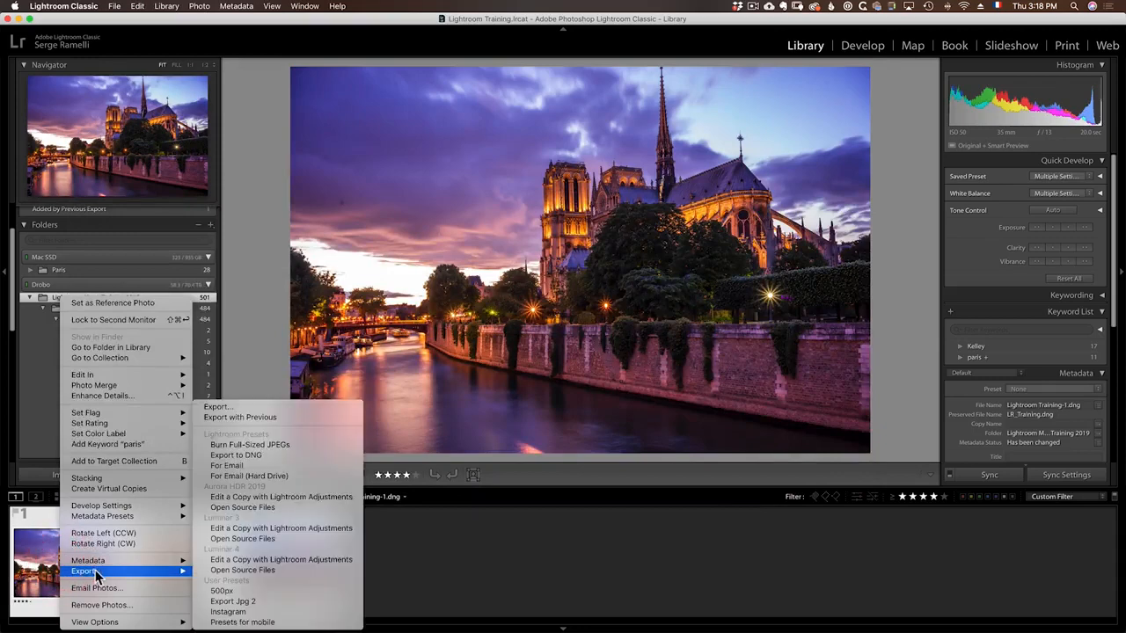
{"action": "left_click", "coordinate": [504, 563]}
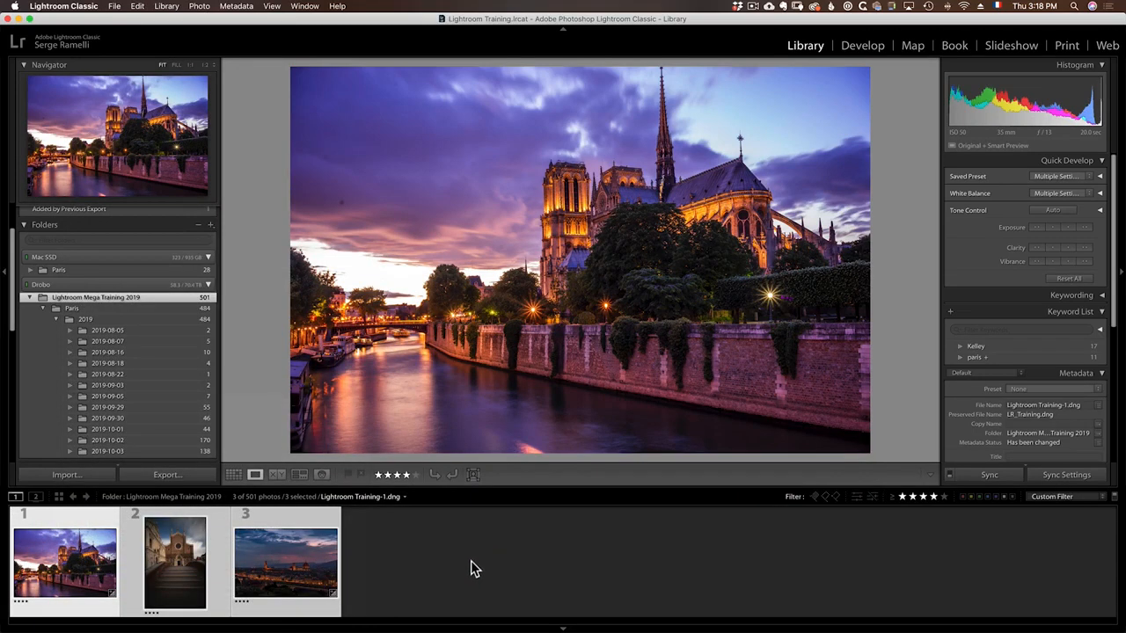
Turn off the four-star rating filter and select the dark pier photo Lightroom Training-7.dng.
{"action": "left_click", "coordinate": [930, 498]}
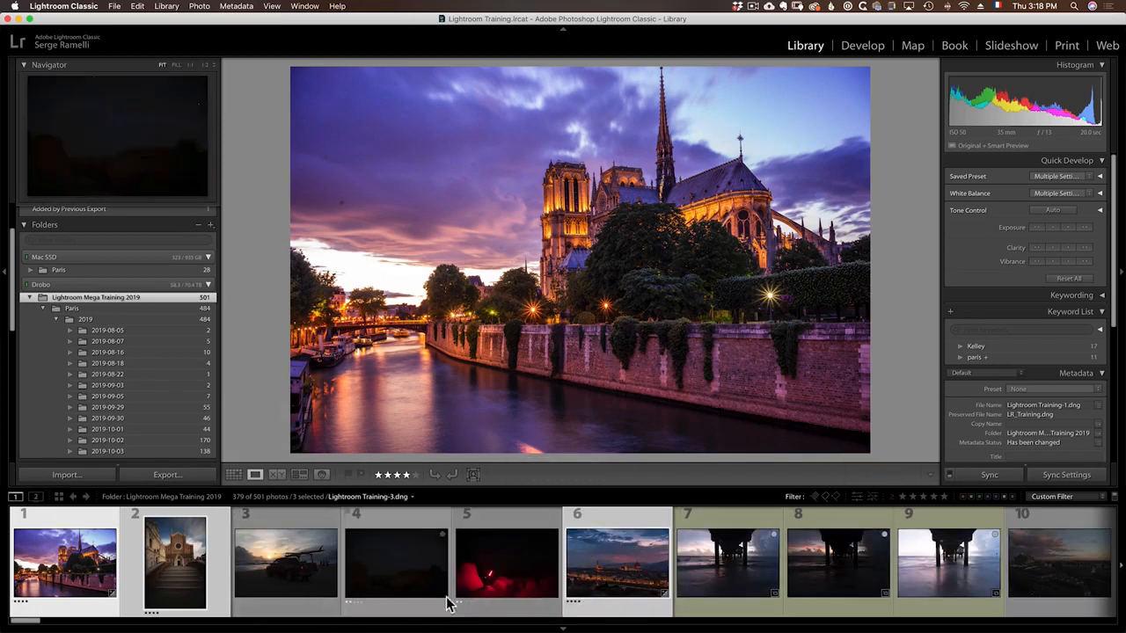
{"action": "left_click", "coordinate": [515, 554]}
{"action": "left_click", "coordinate": [730, 531]}
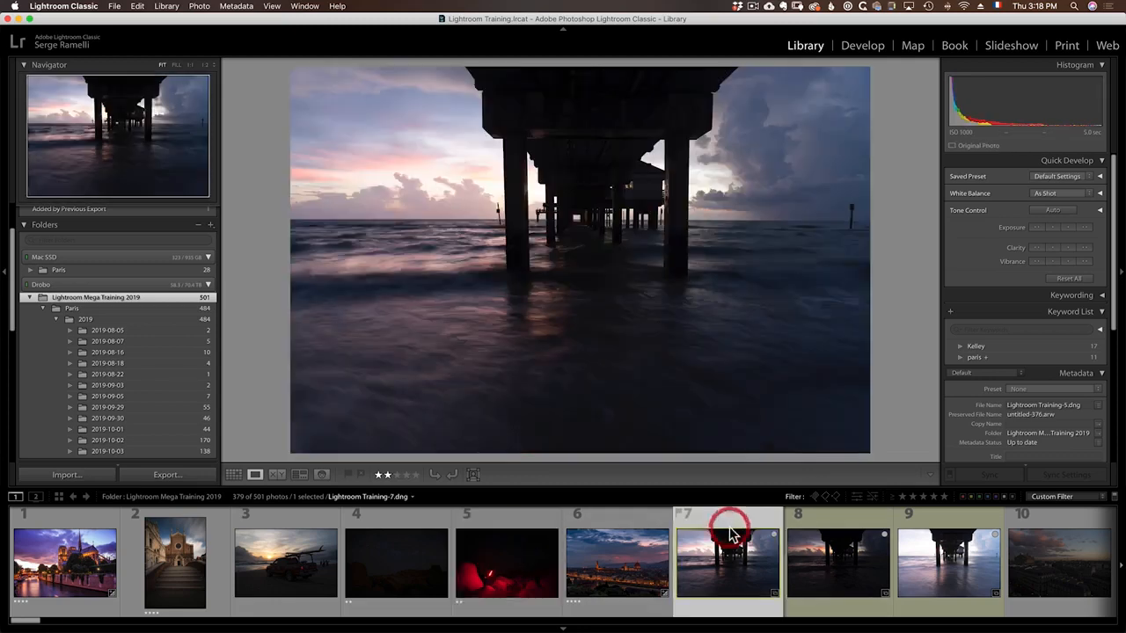
Export the pier photo with the previous export settings, using a unique name for the conflicting file.
{"action": "right_click", "coordinate": [740, 563]}
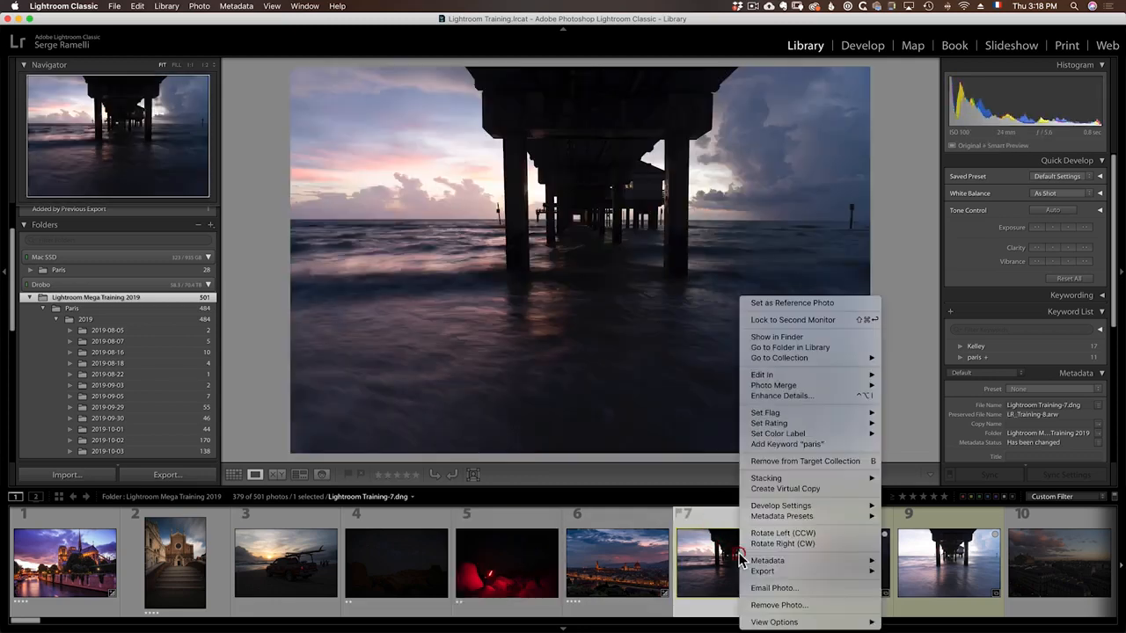
{"action": "mouse_move", "coordinate": [770, 572]}
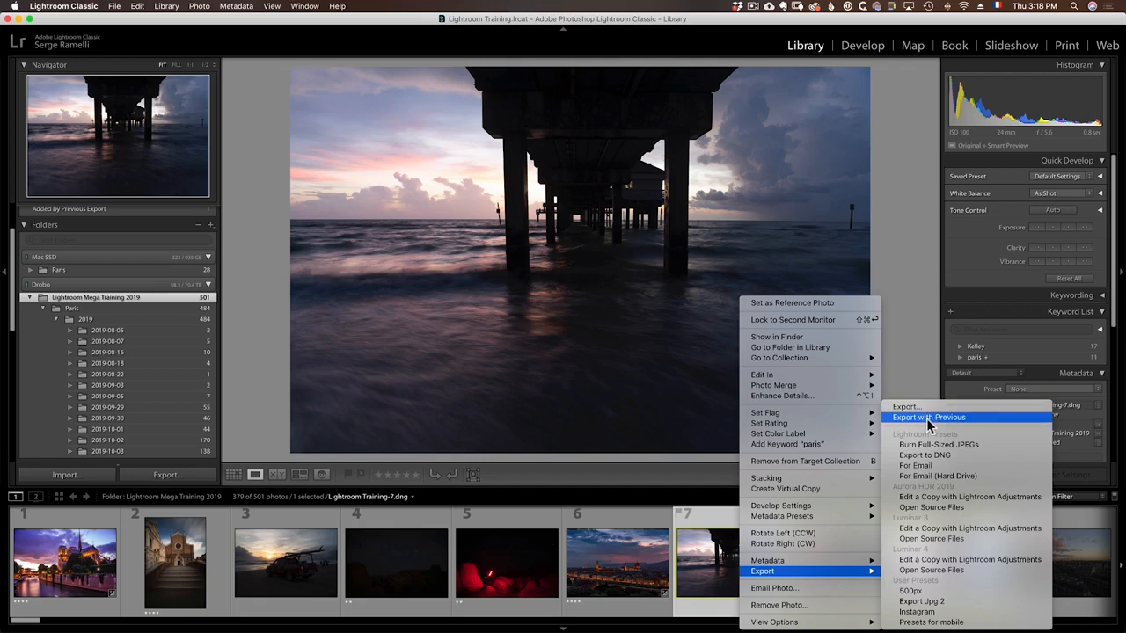
{"action": "left_click", "coordinate": [961, 418]}
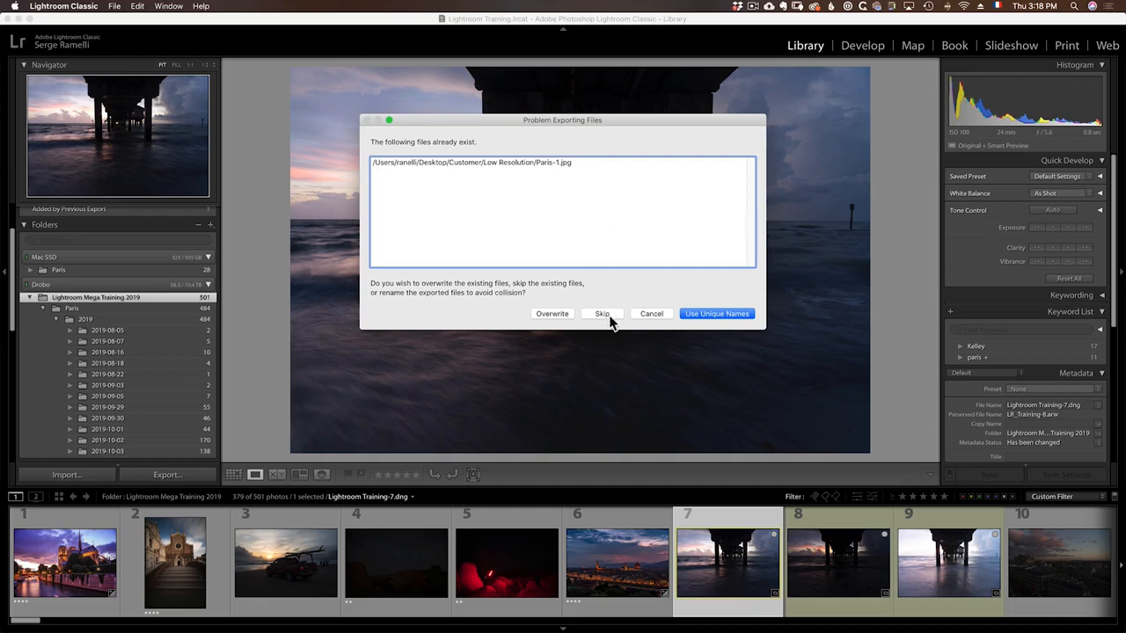
{"action": "left_click", "coordinate": [717, 314]}
Switch to Finder and move Paris-1-2.jpg from the Low Resolution folder to the trash.
{"action": "key", "text": "super+Tab"}
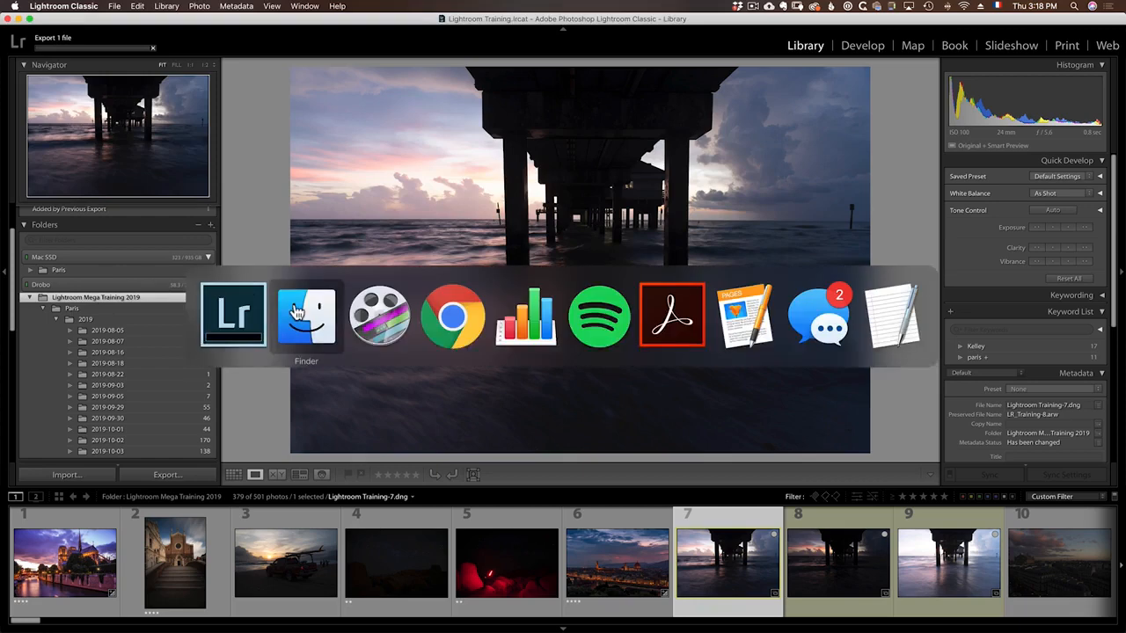
{"action": "left_click", "coordinate": [299, 312]}
{"action": "left_click", "coordinate": [374, 123]}
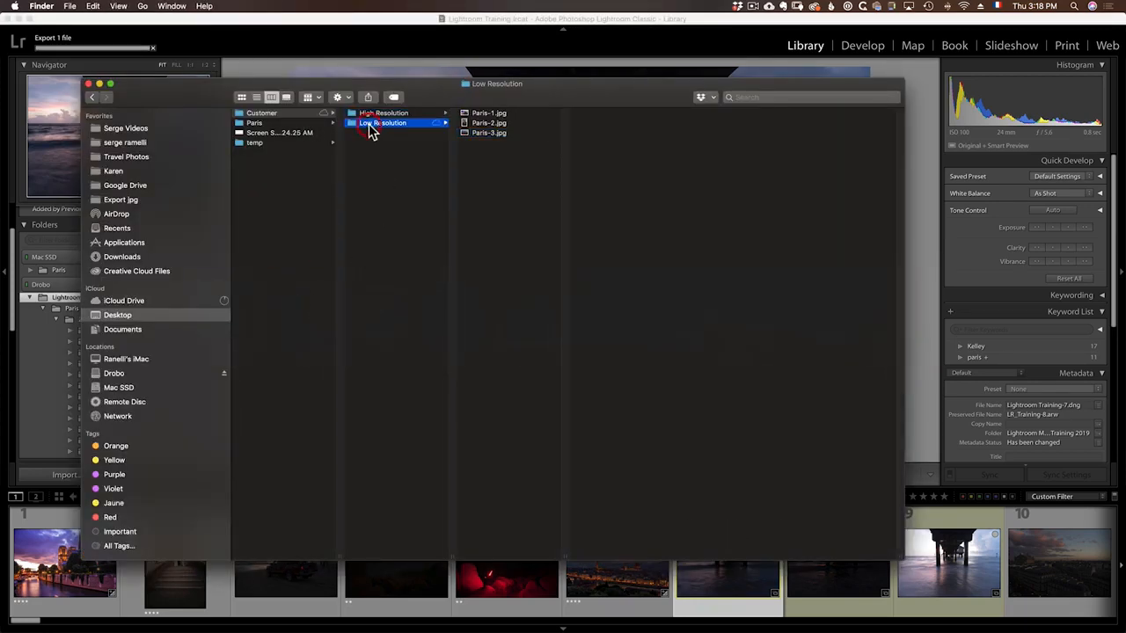
{"action": "left_click", "coordinate": [497, 114]}
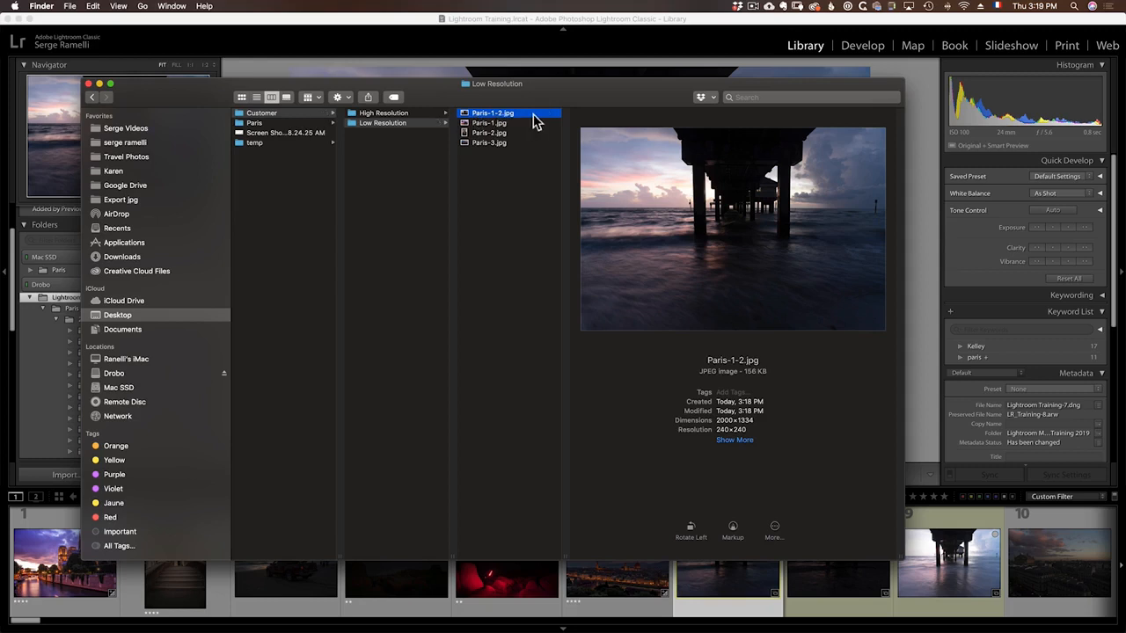
{"action": "right_click", "coordinate": [521, 120]}
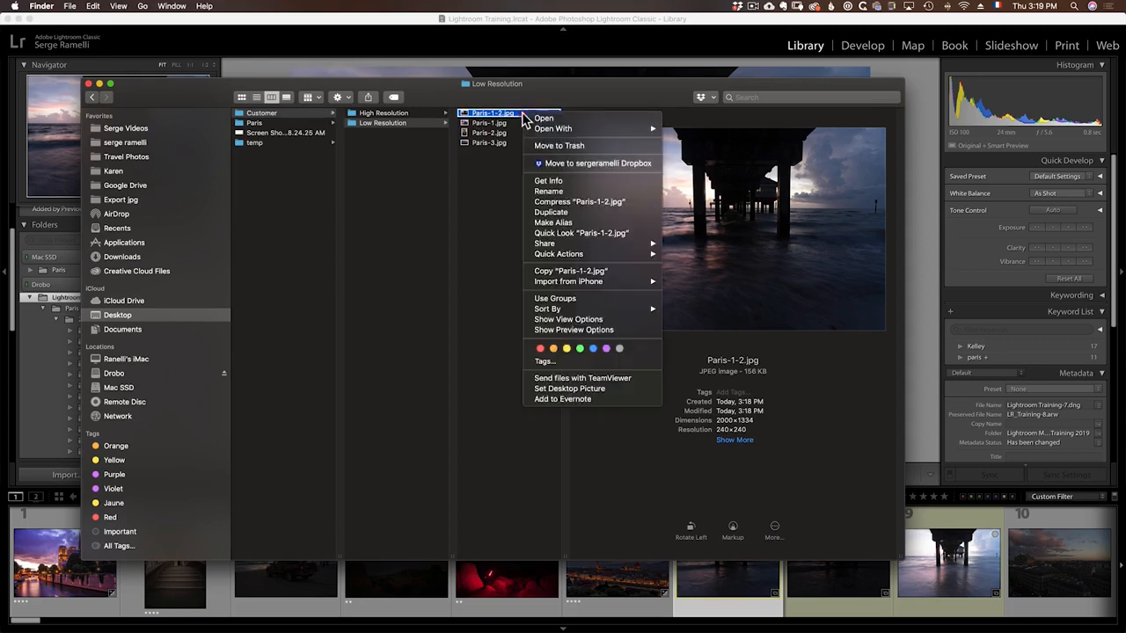
{"action": "left_click", "coordinate": [547, 144]}
Return to Lightroom Classic and export the pier photo to the Low Resolution subfolder with file renaming turned off.
{"action": "left_click", "coordinate": [719, 585]}
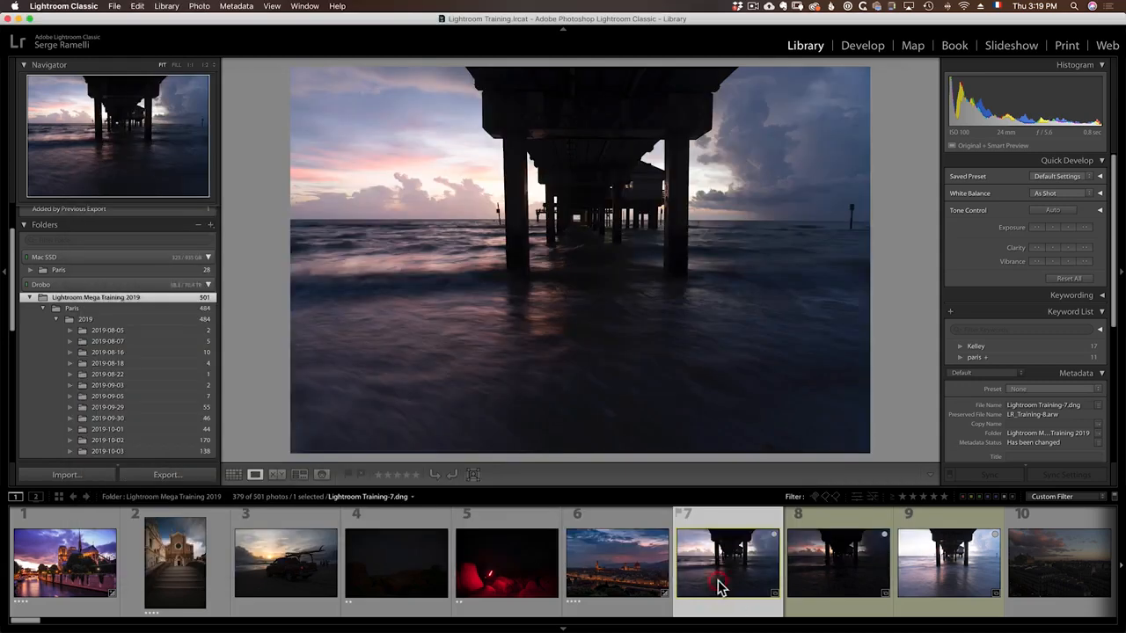
{"action": "right_click", "coordinate": [721, 572]}
{"action": "mouse_move", "coordinate": [744, 574]}
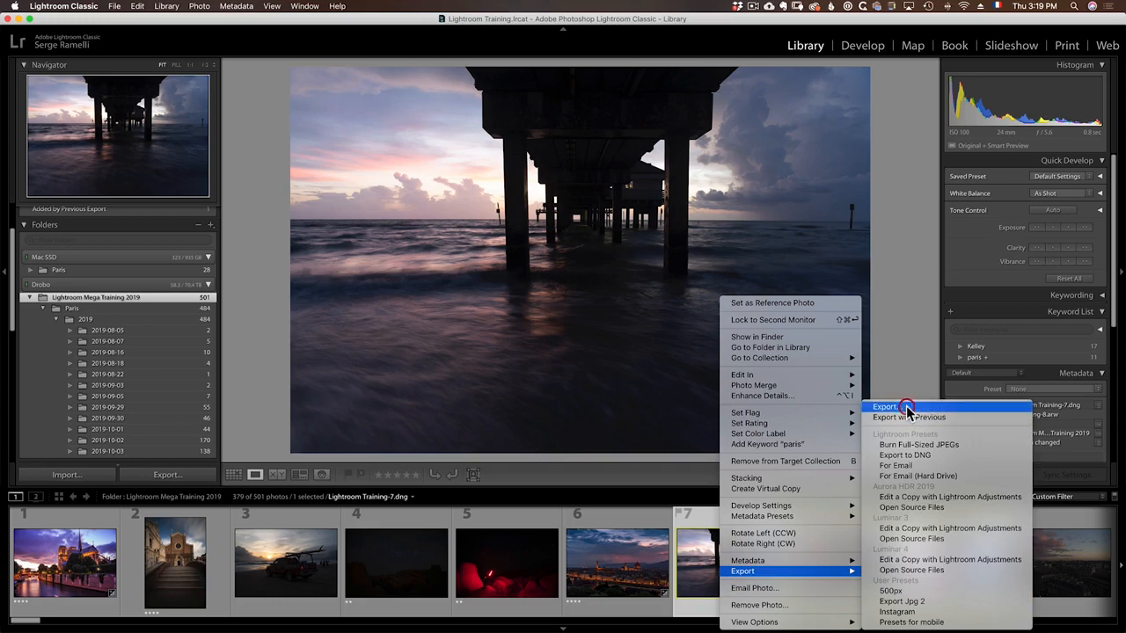
{"action": "left_click", "coordinate": [906, 408]}
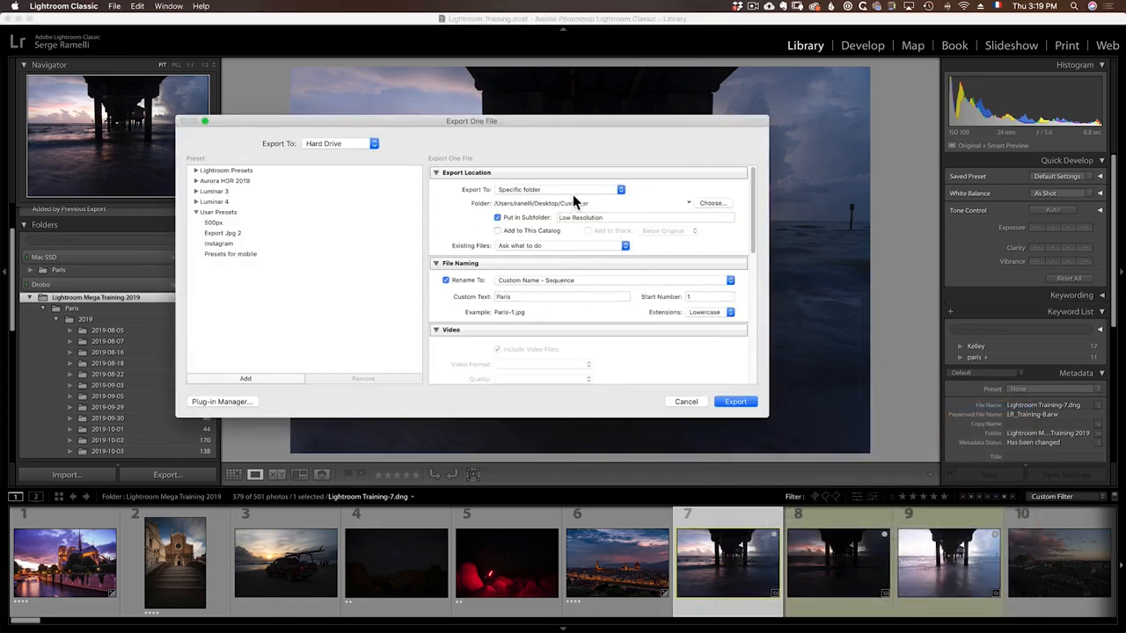
{"action": "left_click", "coordinate": [446, 280]}
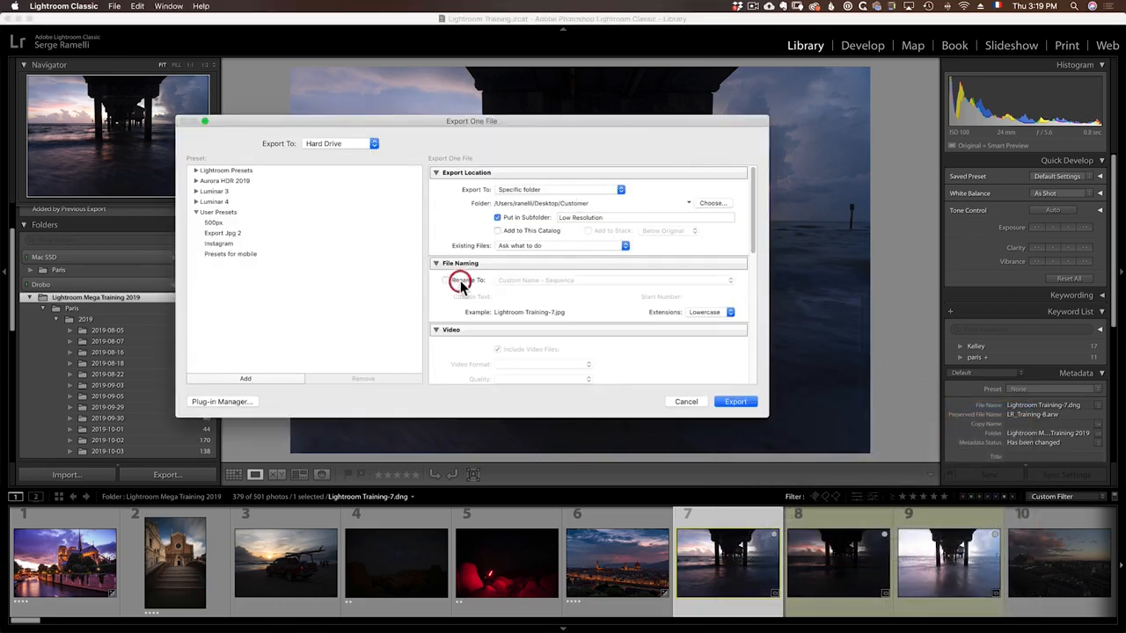
{"action": "left_click", "coordinate": [735, 401]}
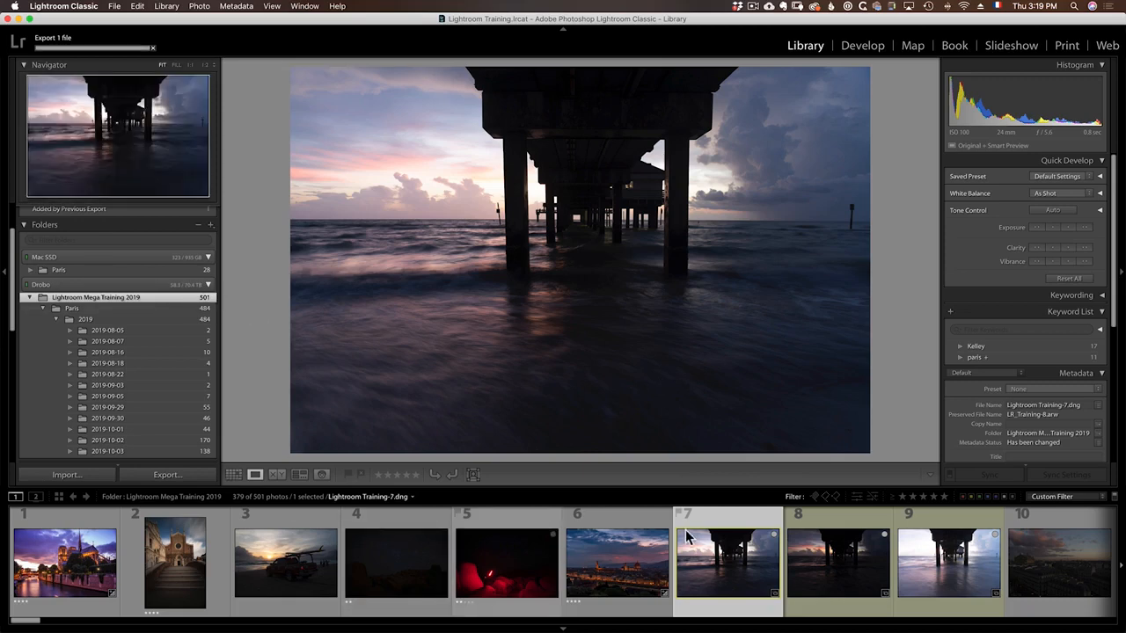
In Finder, move Lightroom Training-7.jpg from the Low Resolution folder to the trash, and switch back to Lightroom Classic.
{"action": "key", "text": "super+Tab"}
{"action": "left_click", "coordinate": [303, 330]}
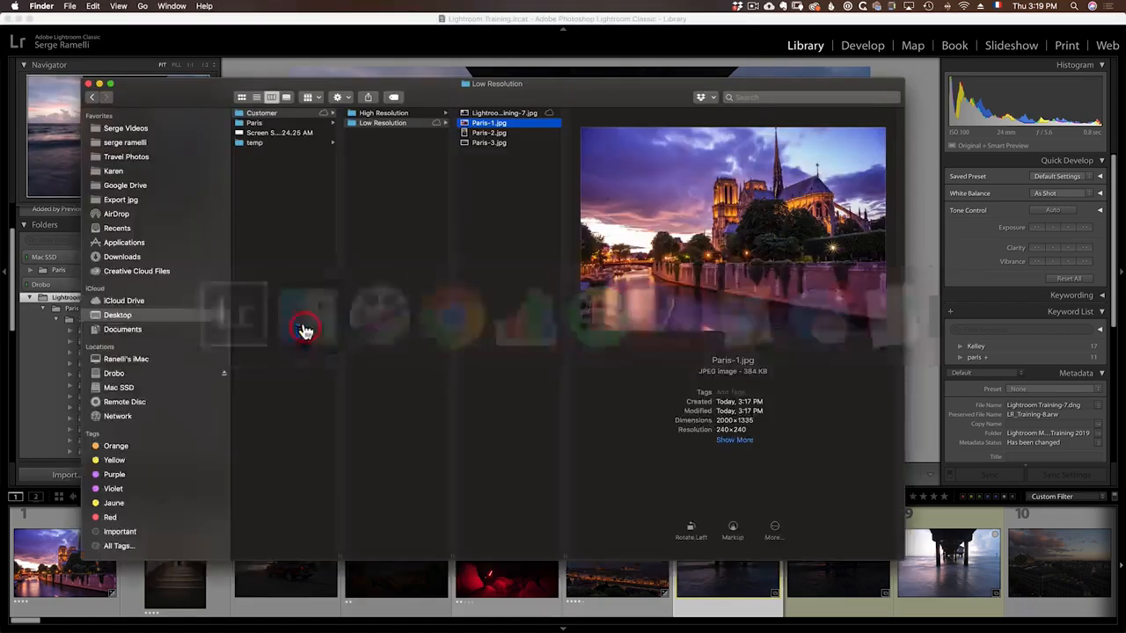
{"action": "left_click", "coordinate": [510, 114]}
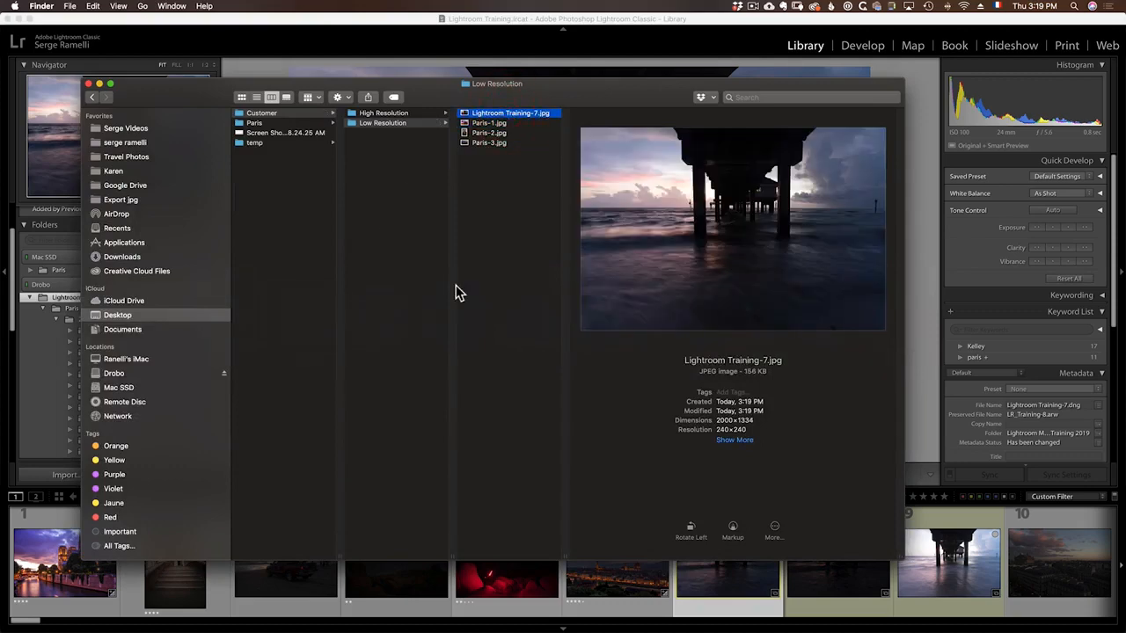
{"action": "right_click", "coordinate": [537, 116]}
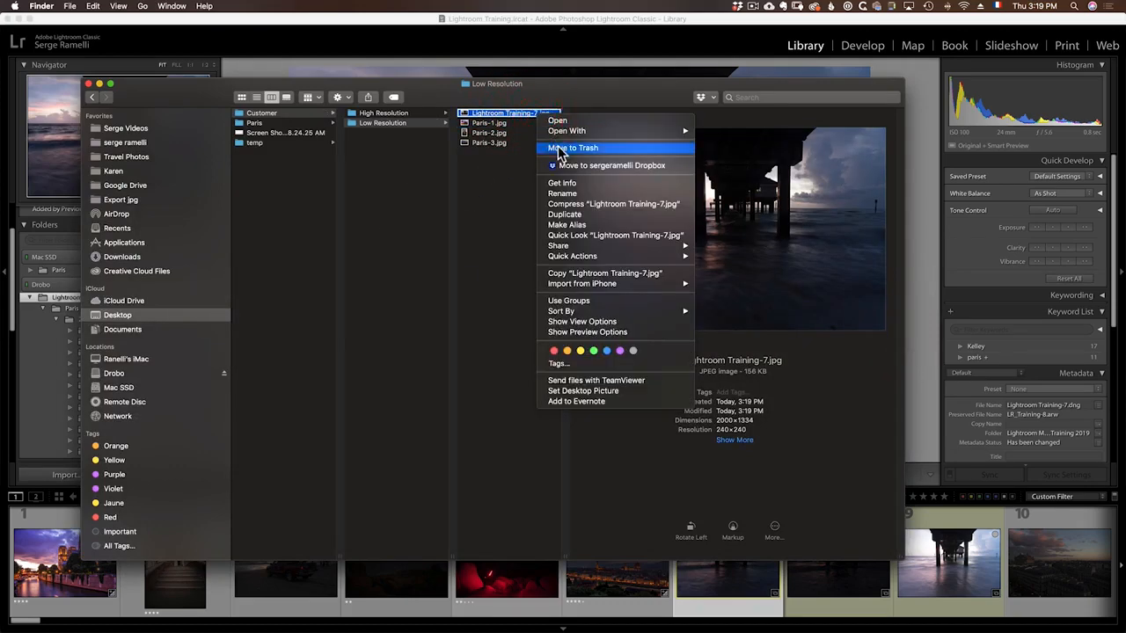
{"action": "left_click", "coordinate": [557, 147]}
{"action": "key", "text": "super+Tab"}
{"action": "left_click", "coordinate": [309, 319]}
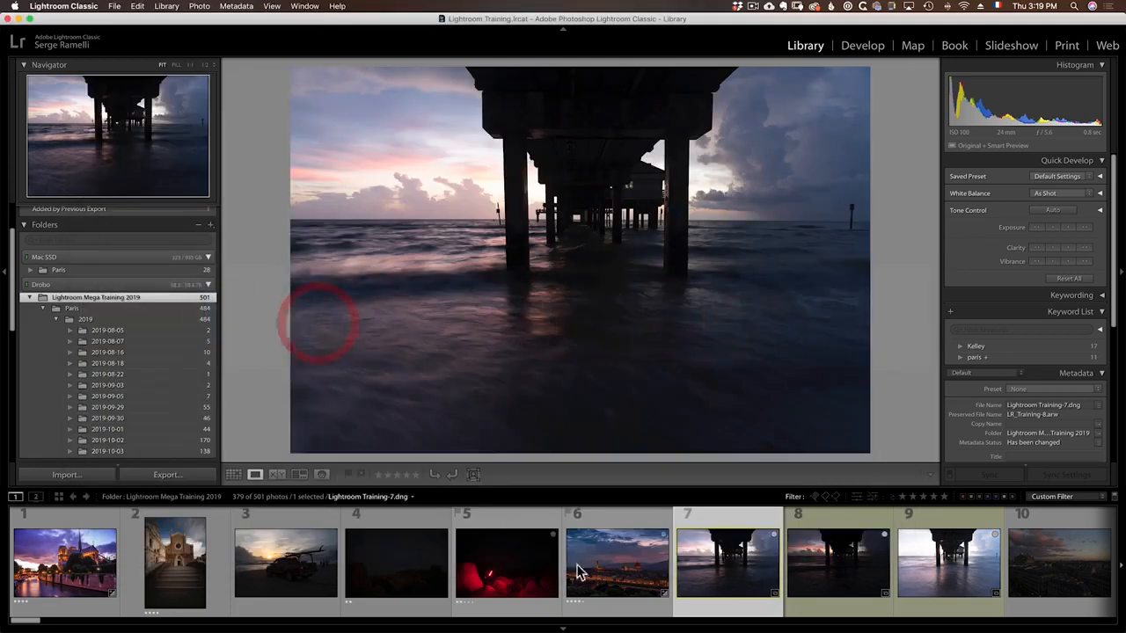
{"action": "left_click", "coordinate": [711, 578]}
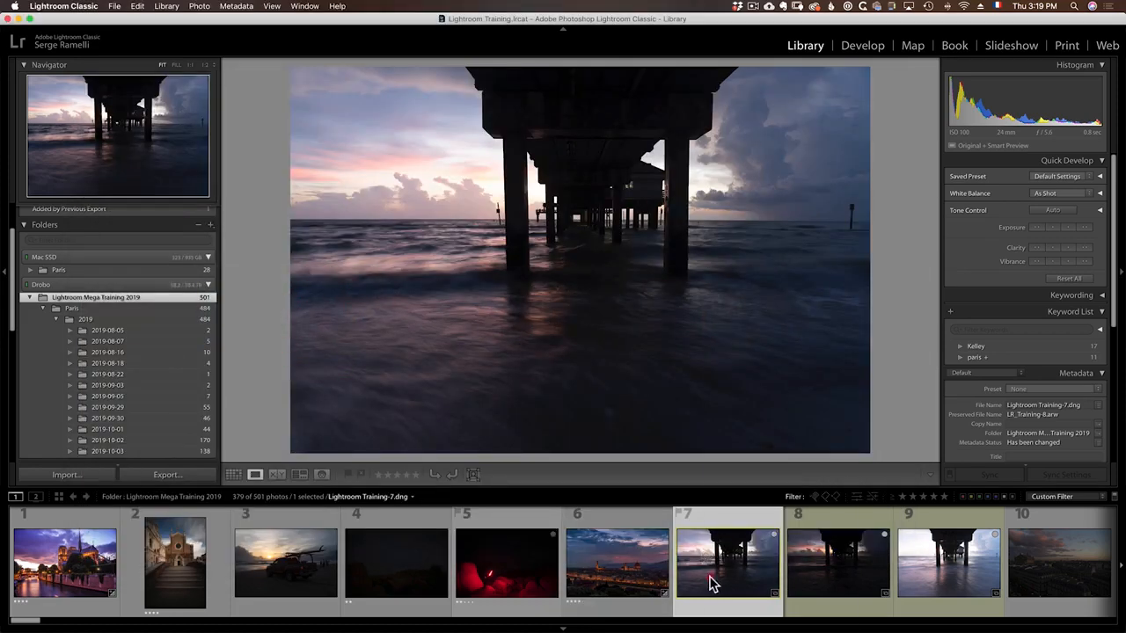
{"action": "right_click", "coordinate": [697, 576]}
{"action": "left_click", "coordinate": [692, 565]}
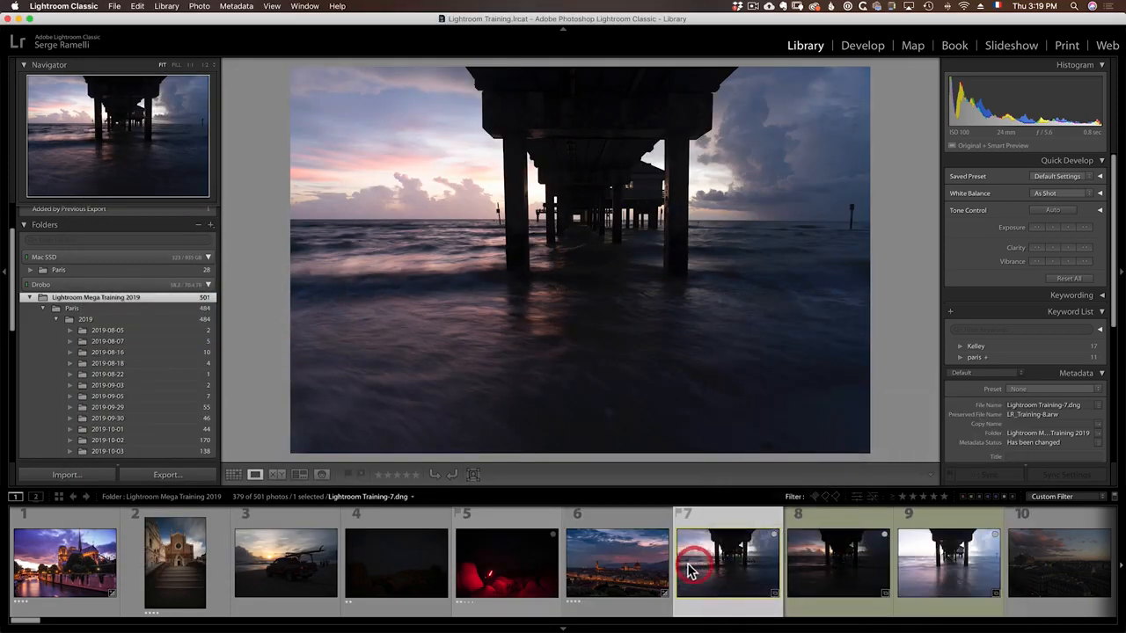
{"action": "left_click", "coordinate": [616, 535]}
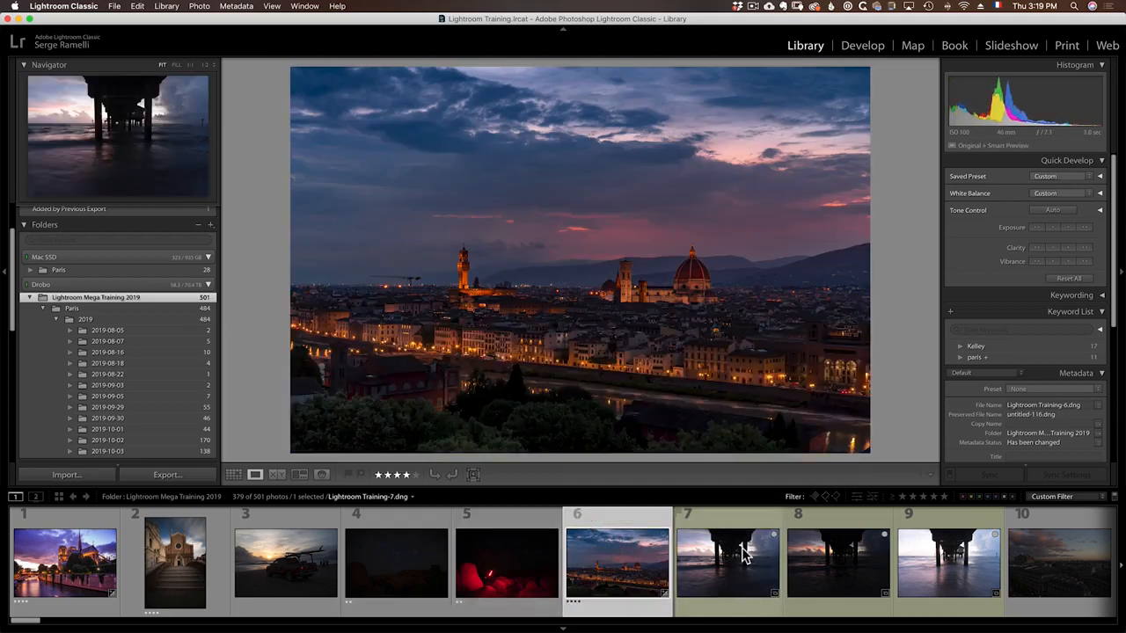
{"action": "right_click", "coordinate": [613, 574]}
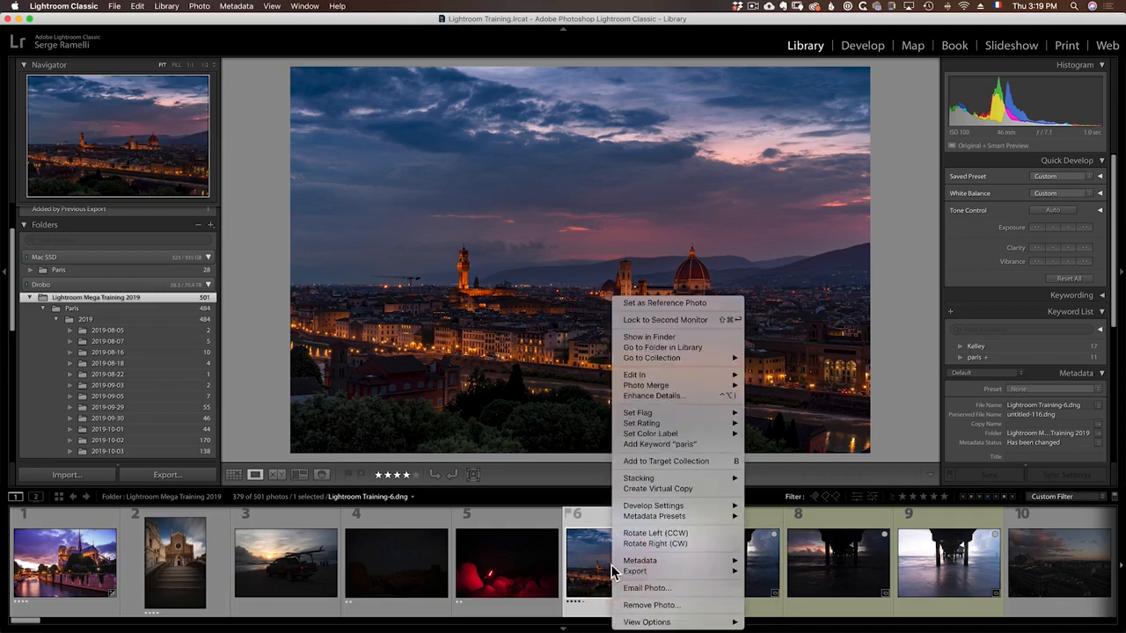
{"action": "left_click", "coordinate": [591, 570]}
Export the red-lit rocks photo, Lightroom Training-5.dng, using the previous export settings.
{"action": "left_click", "coordinate": [495, 572]}
{"action": "right_click", "coordinate": [495, 572]}
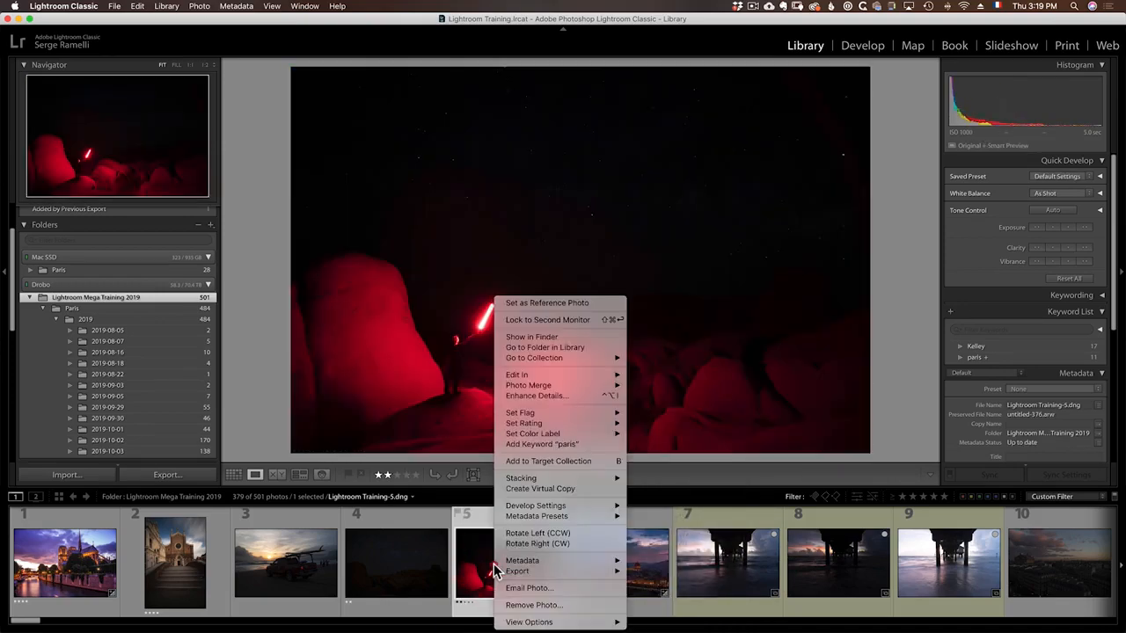
{"action": "mouse_move", "coordinate": [526, 572]}
{"action": "left_click", "coordinate": [677, 421]}
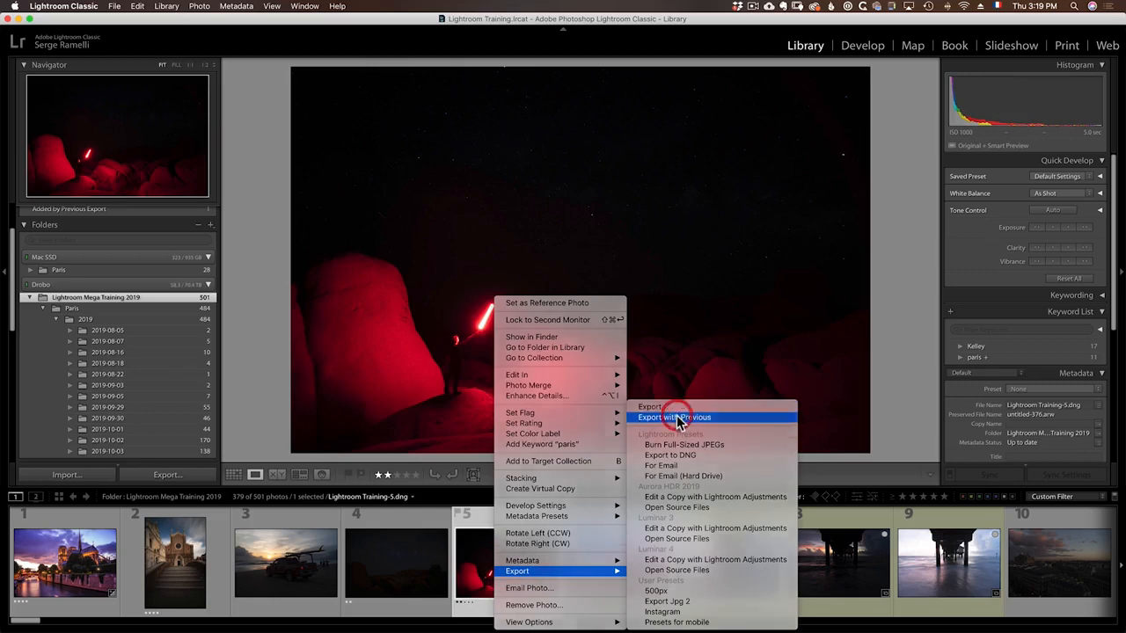
Open the export settings for the red-lit rocks photo, review them, and set the destination subfolder to High Resolution.
{"action": "right_click", "coordinate": [500, 571]}
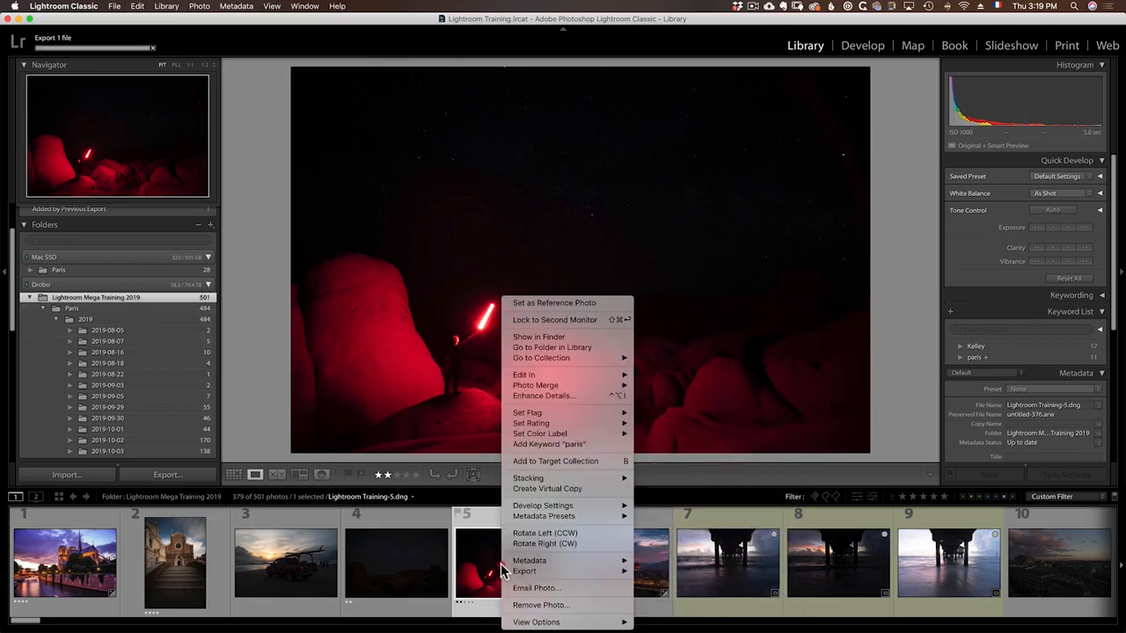
{"action": "mouse_move", "coordinate": [525, 571]}
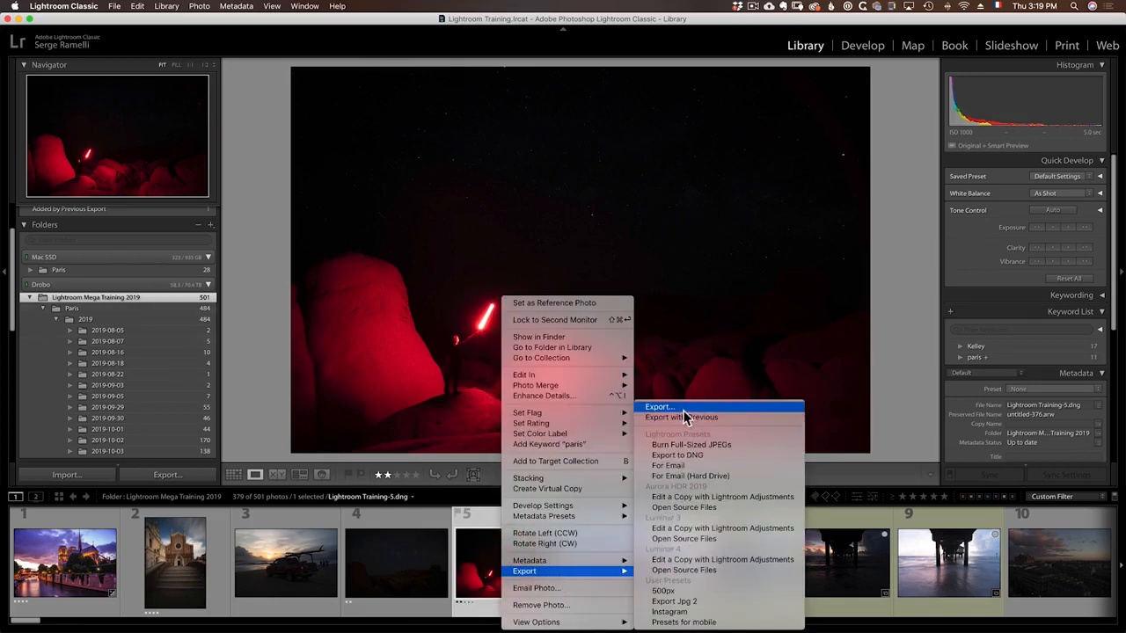
{"action": "left_click", "coordinate": [683, 408]}
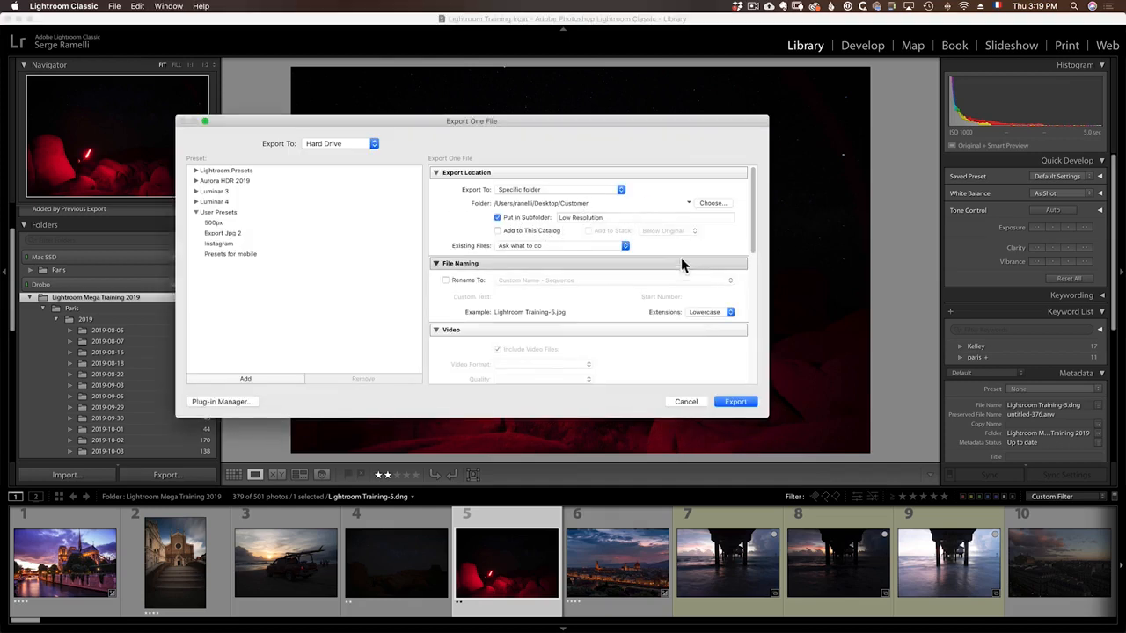
{"action": "left_click_drag", "start_coordinate": [752, 251], "coordinate": [747, 300]}
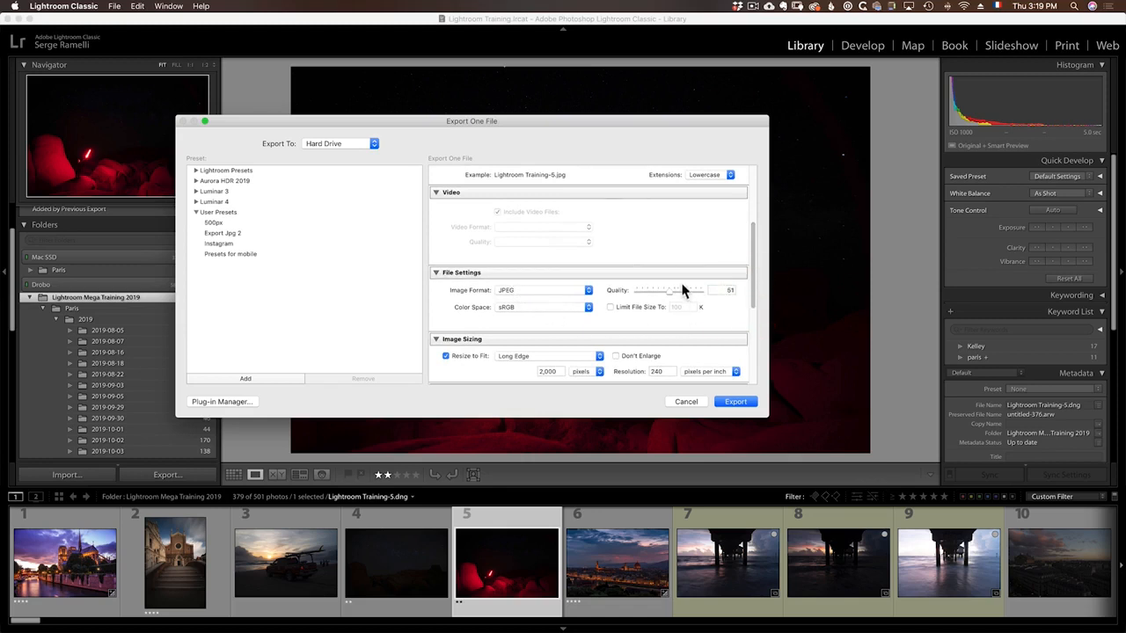
{"action": "left_click_drag", "start_coordinate": [753, 289], "coordinate": [747, 305]}
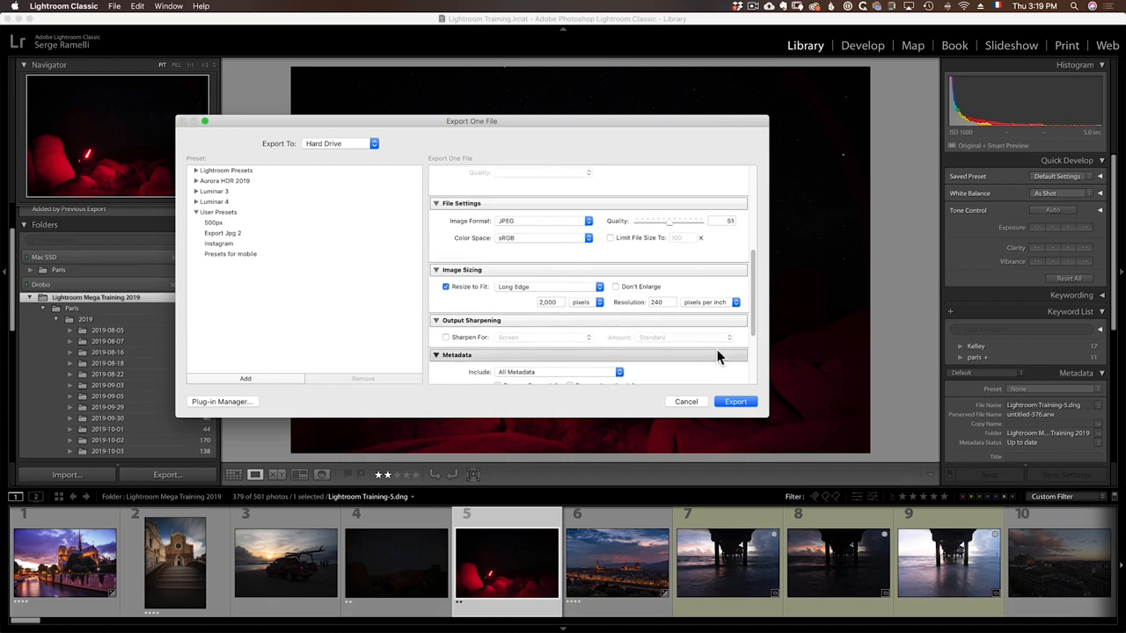
{"action": "left_click_drag", "start_coordinate": [751, 327], "coordinate": [746, 226]}
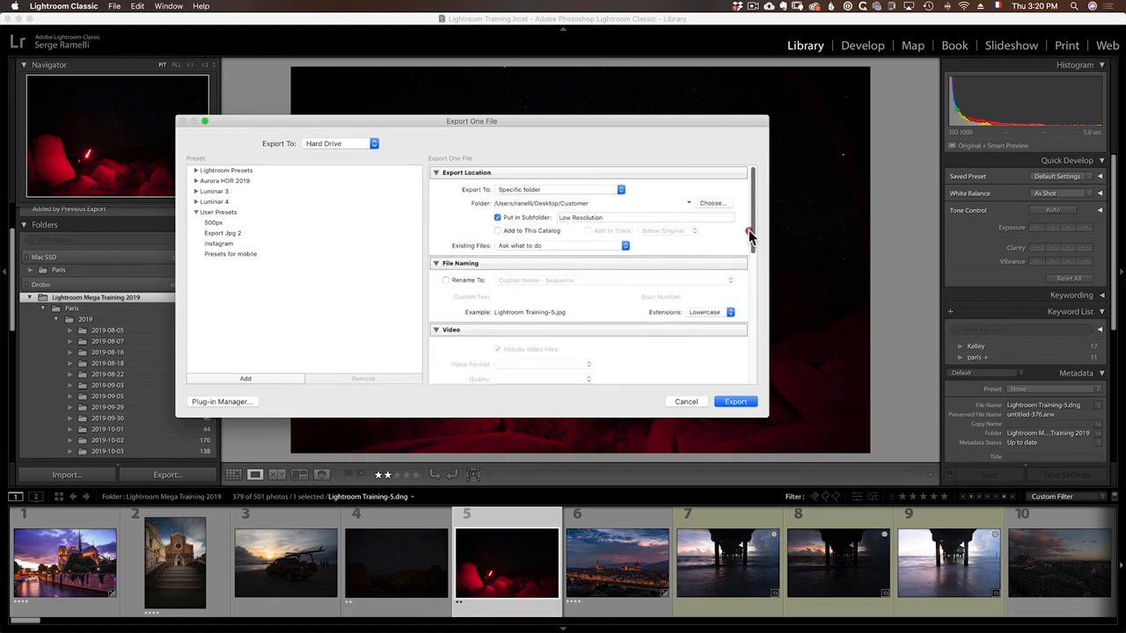
{"action": "double_click", "coordinate": [565, 218]}
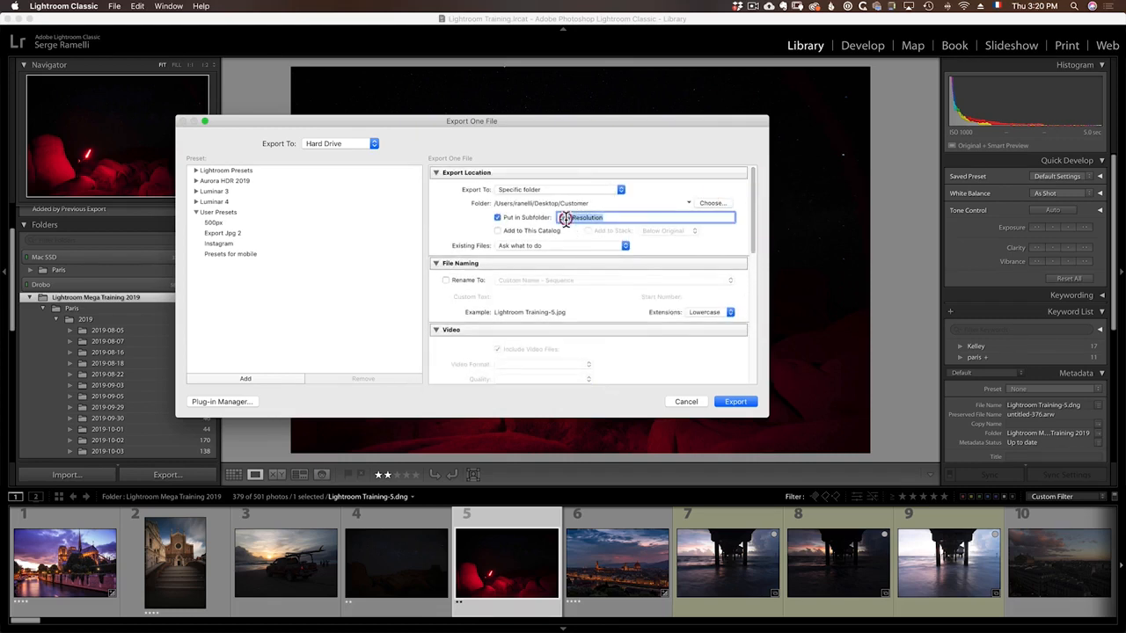
{"action": "type", "text": "High"}
Set the JPEG quality to 95, turn off Resize to Fit, and export the photo.
{"action": "scroll", "coordinate": [543, 266], "scroll_direction": "down", "scroll_amount": 5}
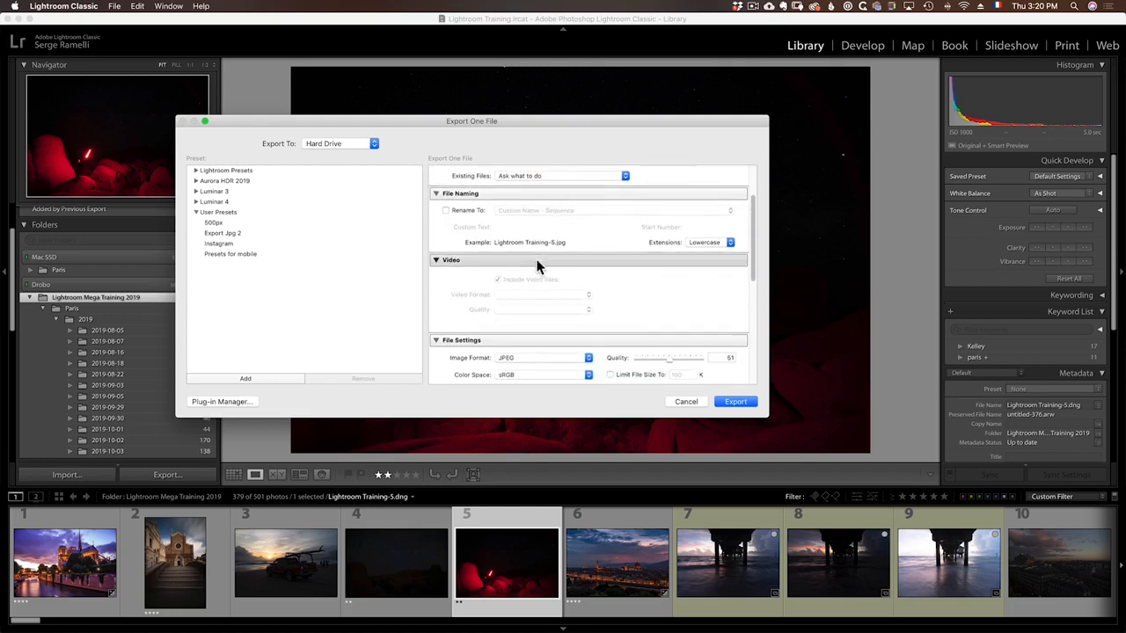
{"action": "scroll", "coordinate": [537, 255], "scroll_direction": "down", "scroll_amount": 2}
{"action": "left_click_drag", "start_coordinate": [672, 258], "coordinate": [697, 261]}
{"action": "left_click", "coordinate": [465, 322]}
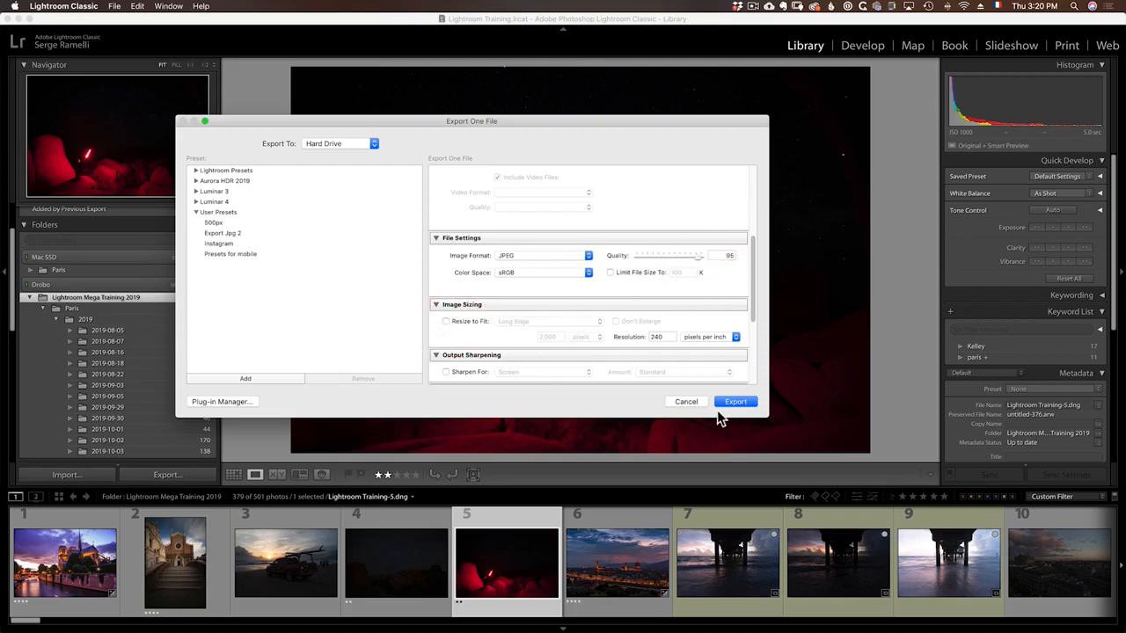
{"action": "left_click", "coordinate": [744, 409]}
In Finder, compare the file details of Lightroom Training-5.jpg in the High Resolution and Low Resolution folders, and return to Lightroom Classic.
{"action": "key", "text": "super+Tab"}
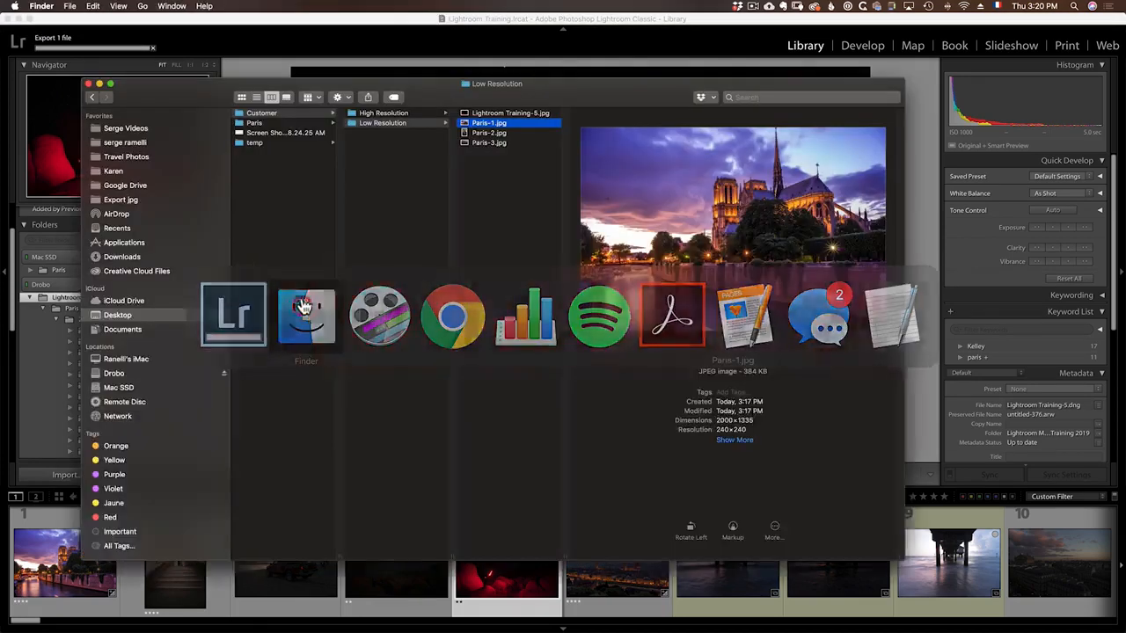
{"action": "left_click", "coordinate": [387, 114]}
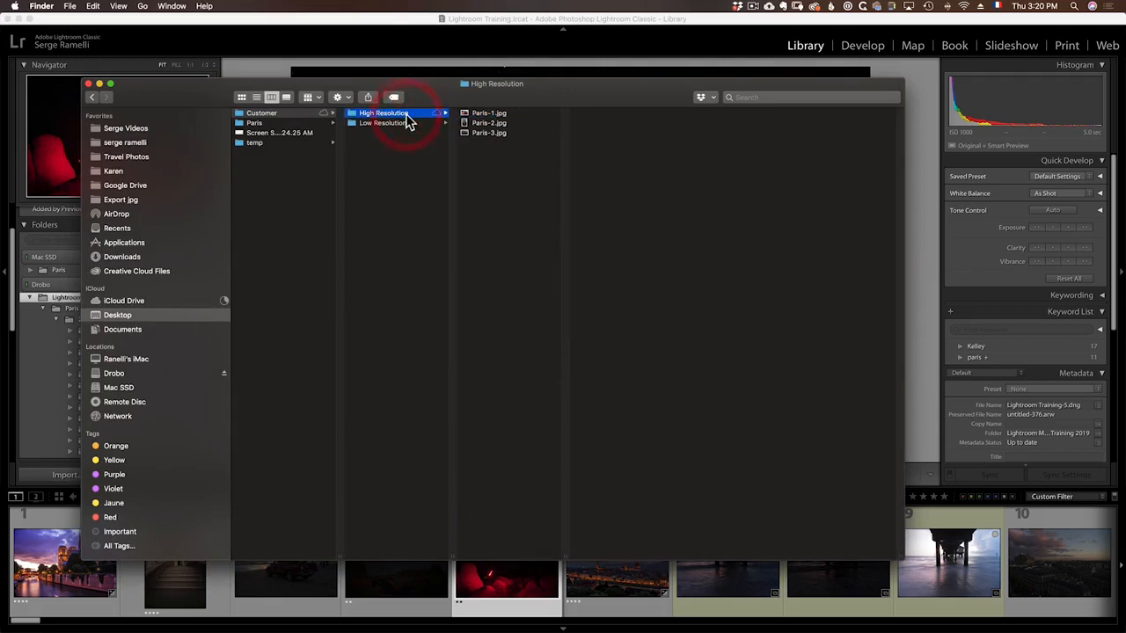
{"action": "left_click", "coordinate": [504, 118]}
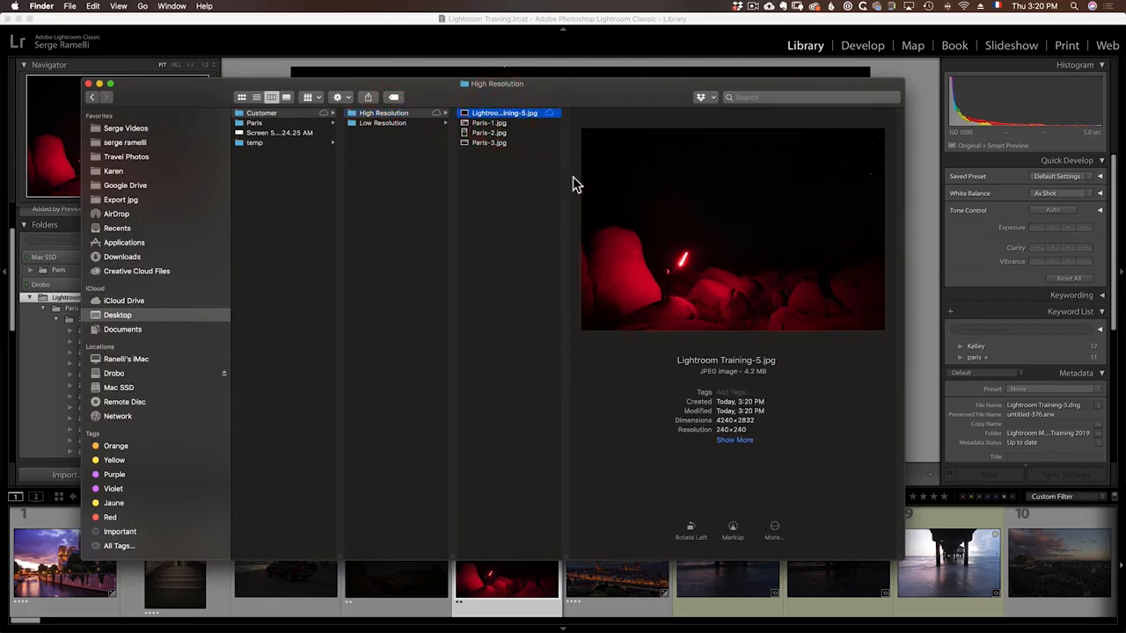
{"action": "left_click", "coordinate": [374, 123]}
{"action": "left_click", "coordinate": [513, 116]}
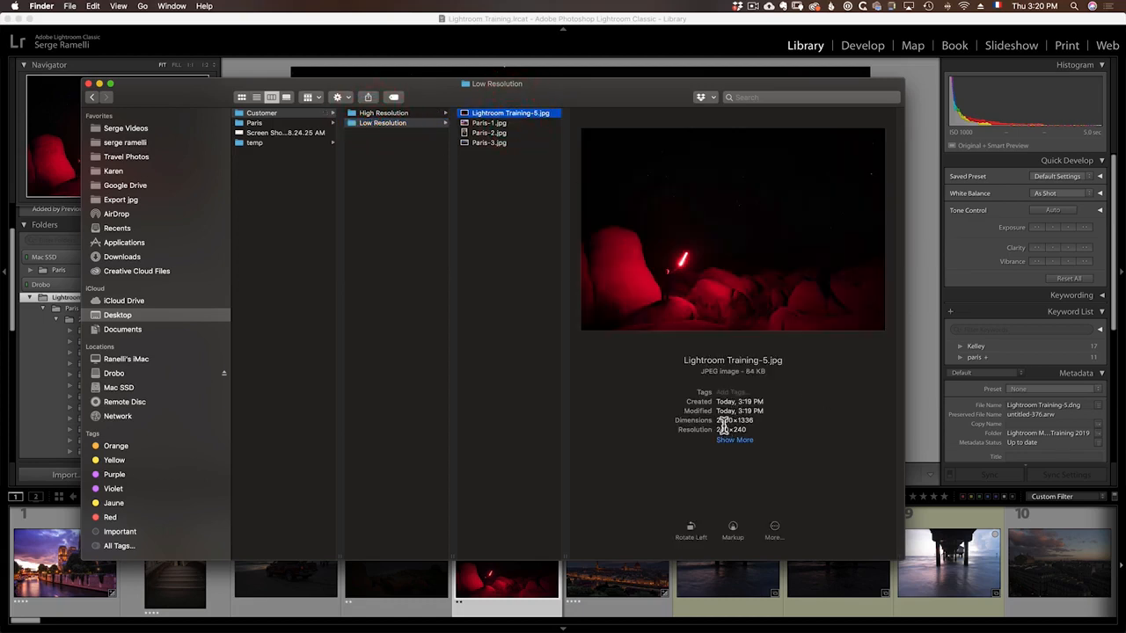
{"action": "left_click", "coordinate": [401, 114]}
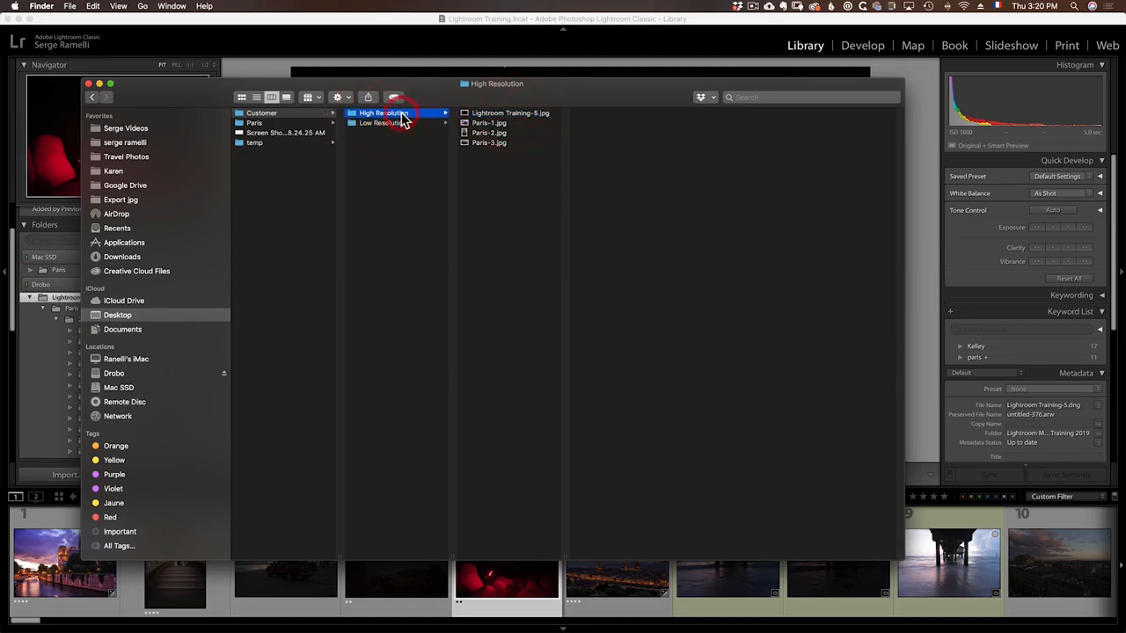
{"action": "left_click", "coordinate": [515, 115]}
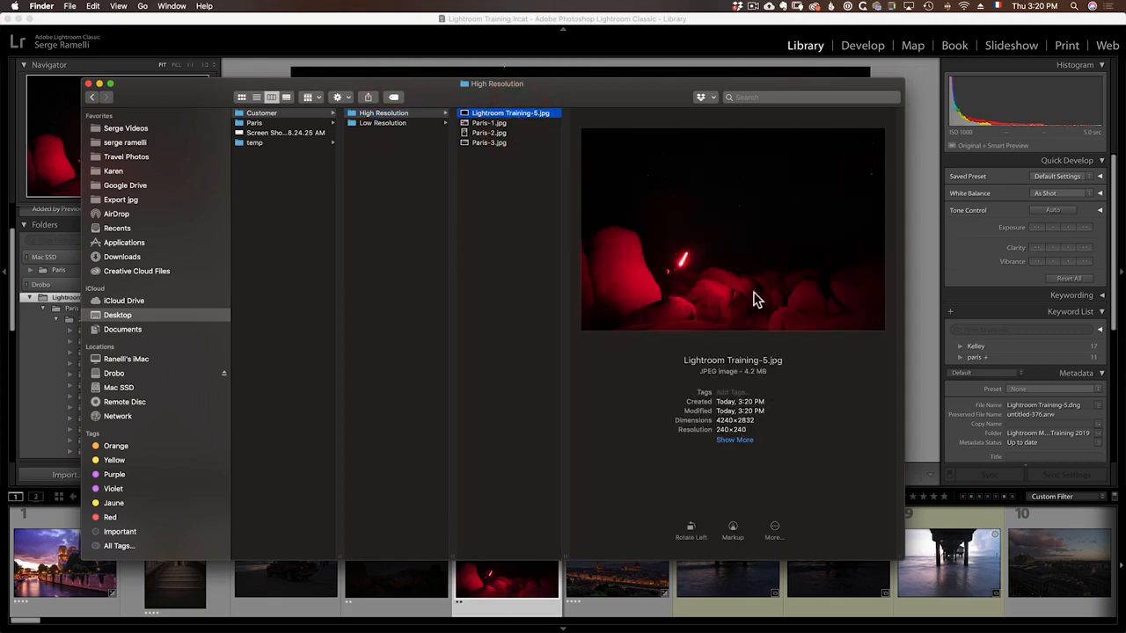
{"action": "left_click", "coordinate": [510, 587]}
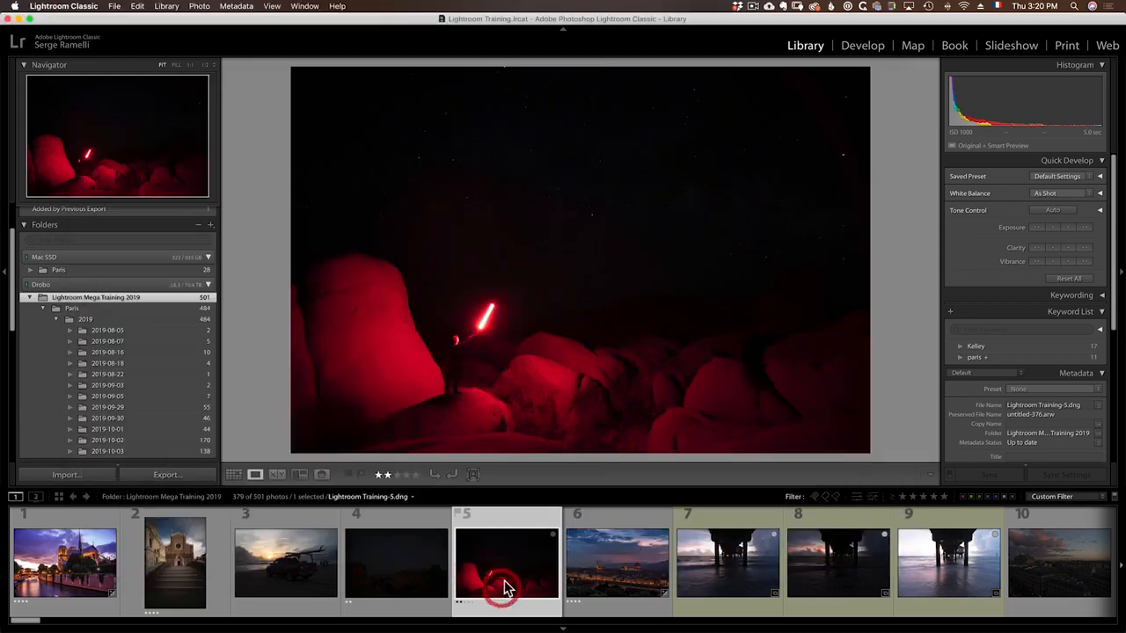